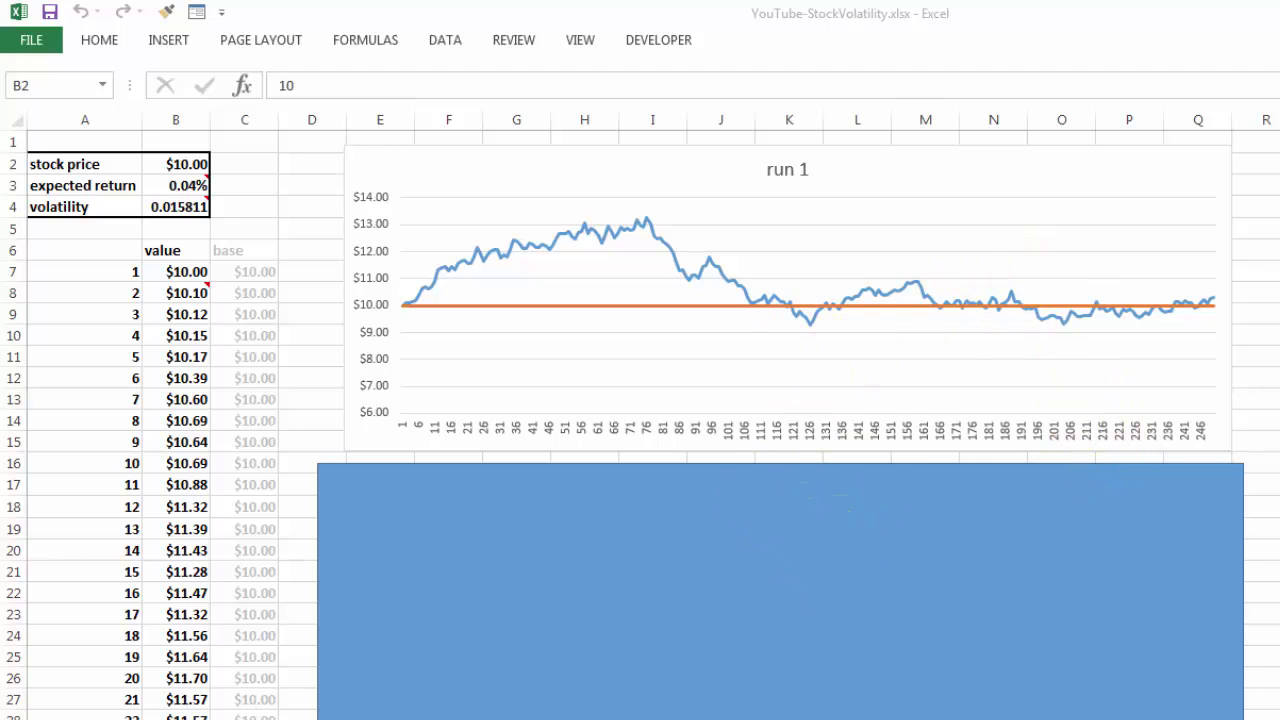
Step: Recalculate the sheet six times to generate new random price paths in column B and the run 1 chart
{"action": "key", "text": "F9"}
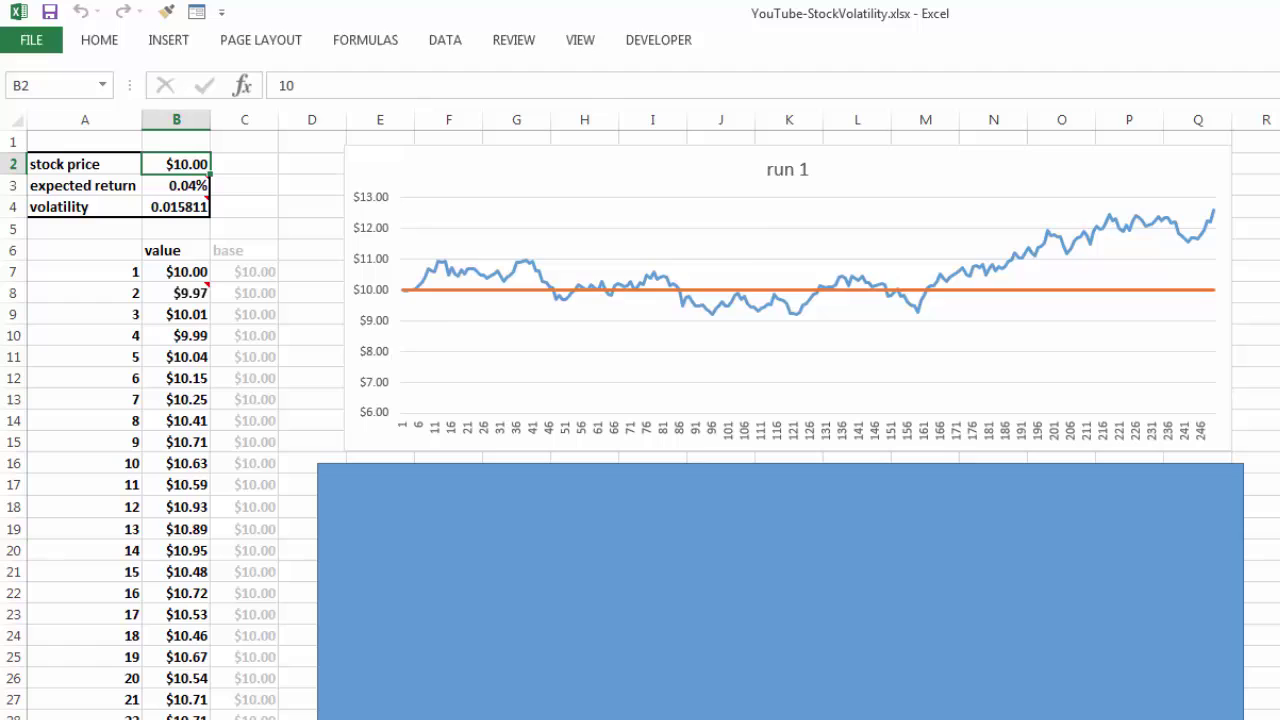
{"action": "key", "text": "F9"}
{"action": "key", "text": "F9"}
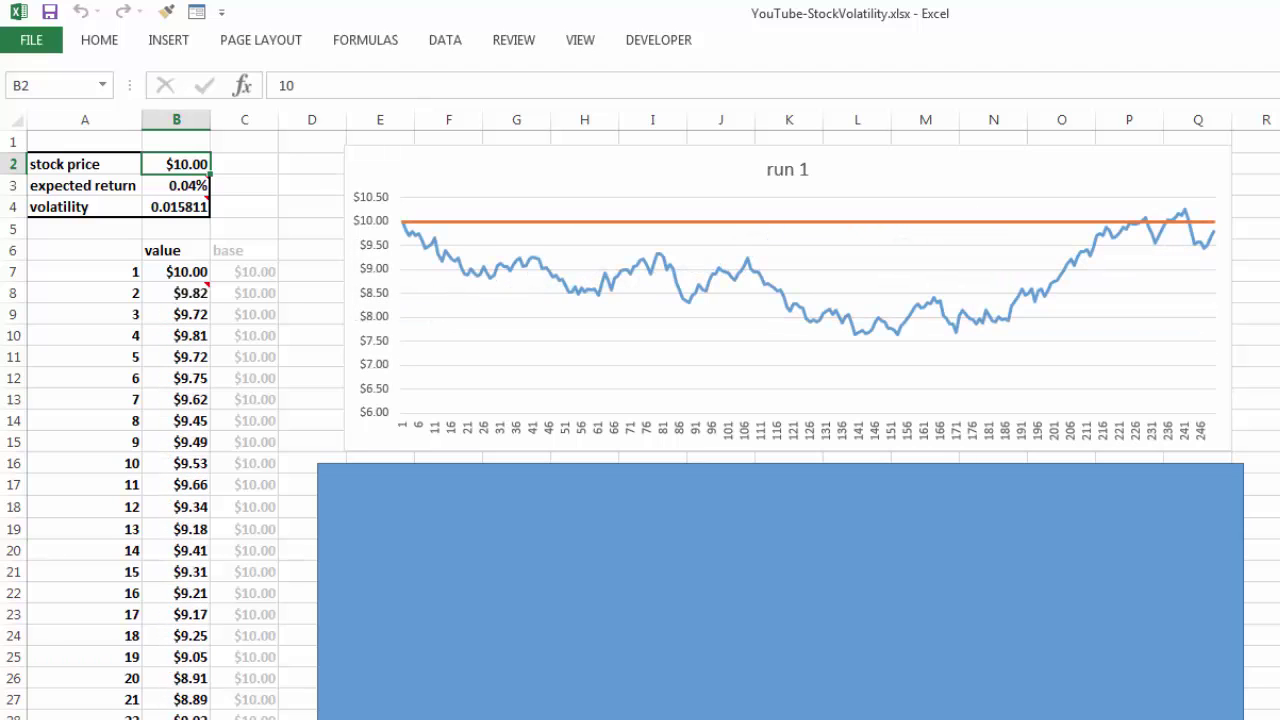
{"action": "key", "text": "F9"}
{"action": "key", "text": "F9"}
{"action": "key", "text": "F9"}
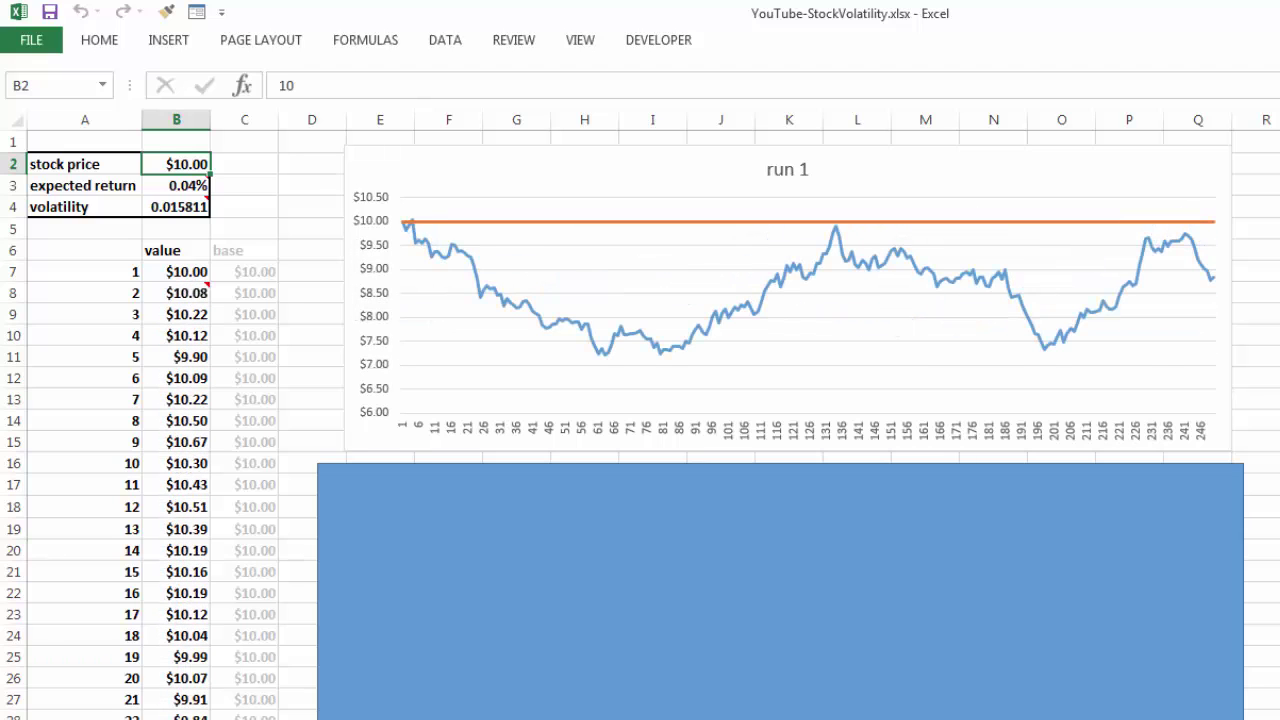
{"action": "key", "text": "F9"}
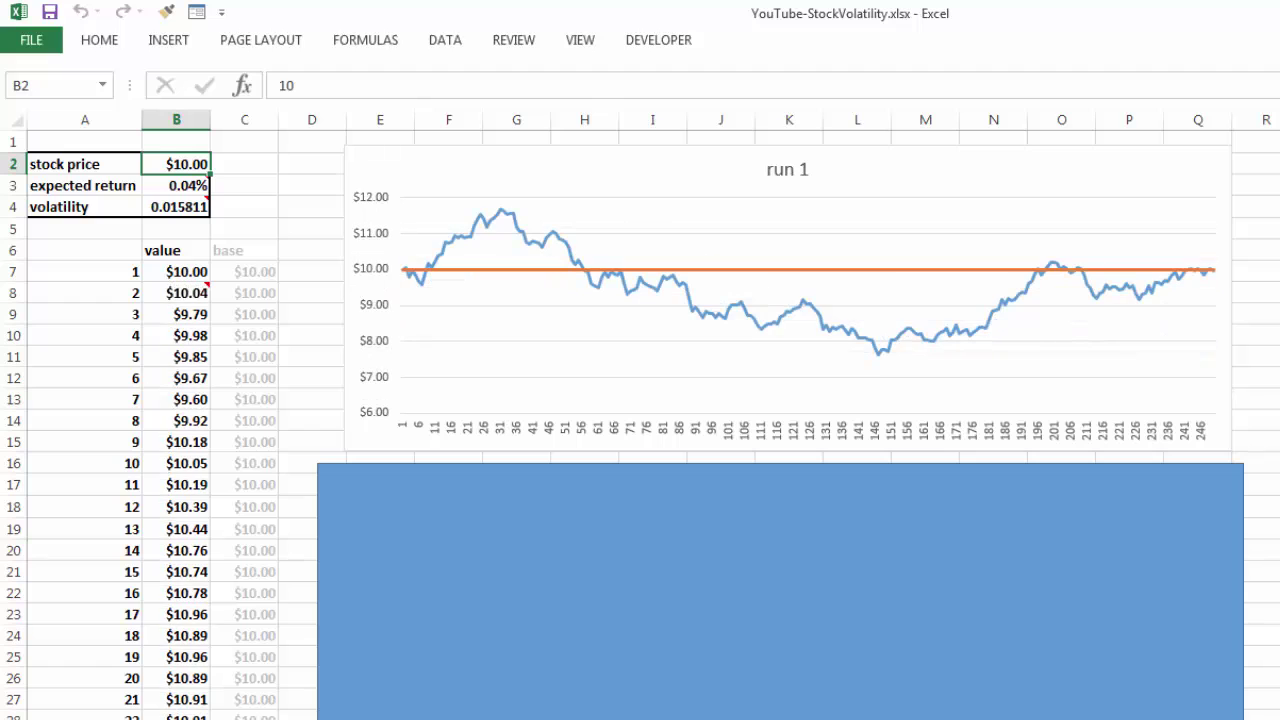
{"action": "key", "text": "F9"}
{"action": "key", "text": "F9"}
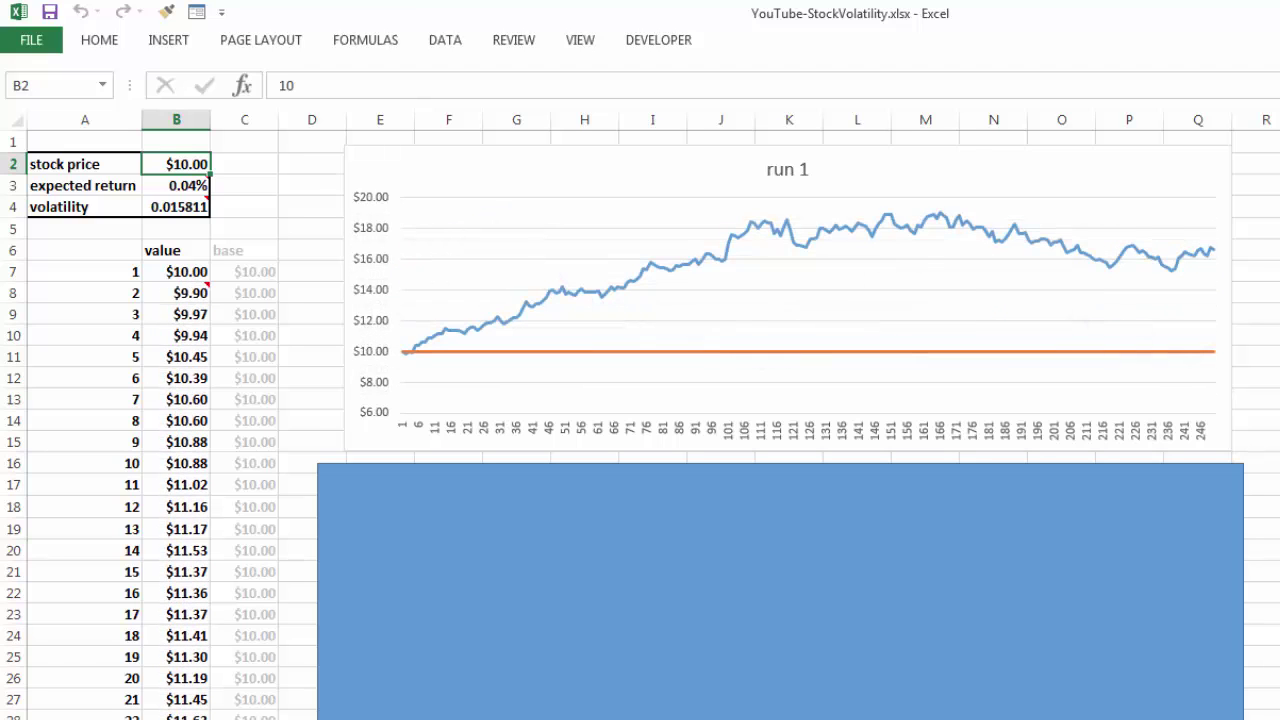
{"action": "key", "text": "F9"}
{"action": "key", "text": "F9"}
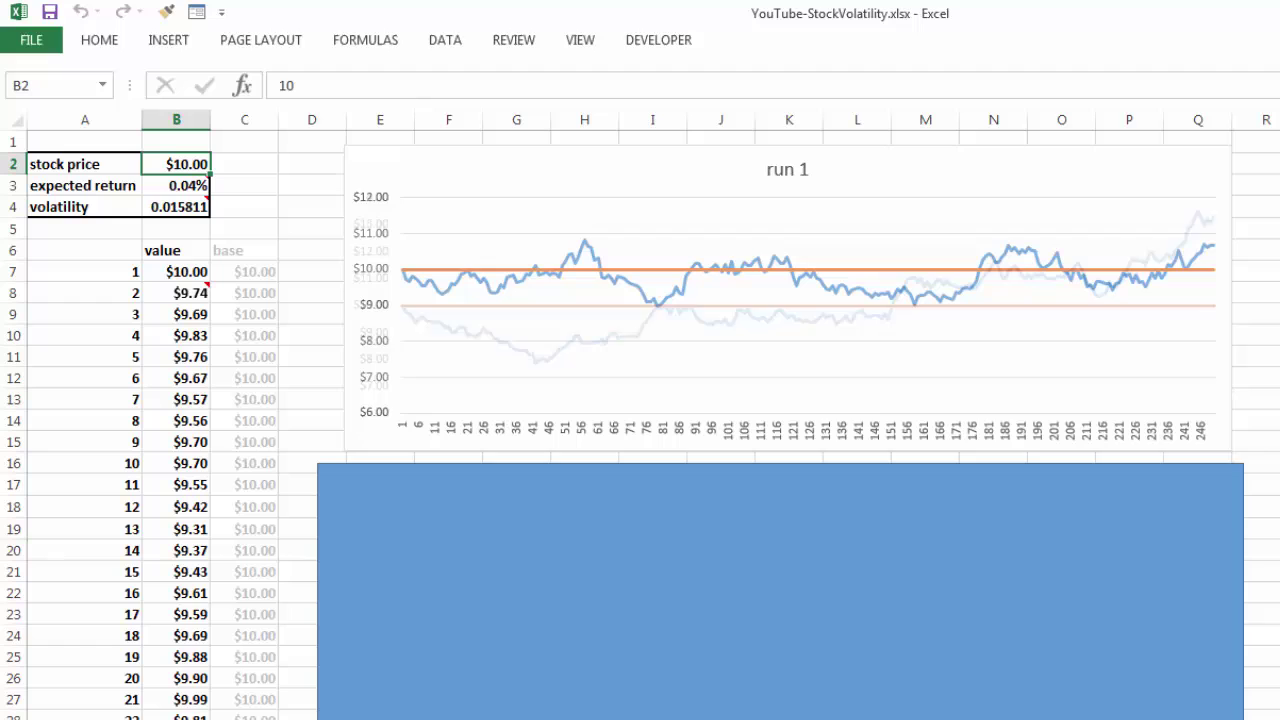
{"action": "left_click", "coordinate": [170, 184]}
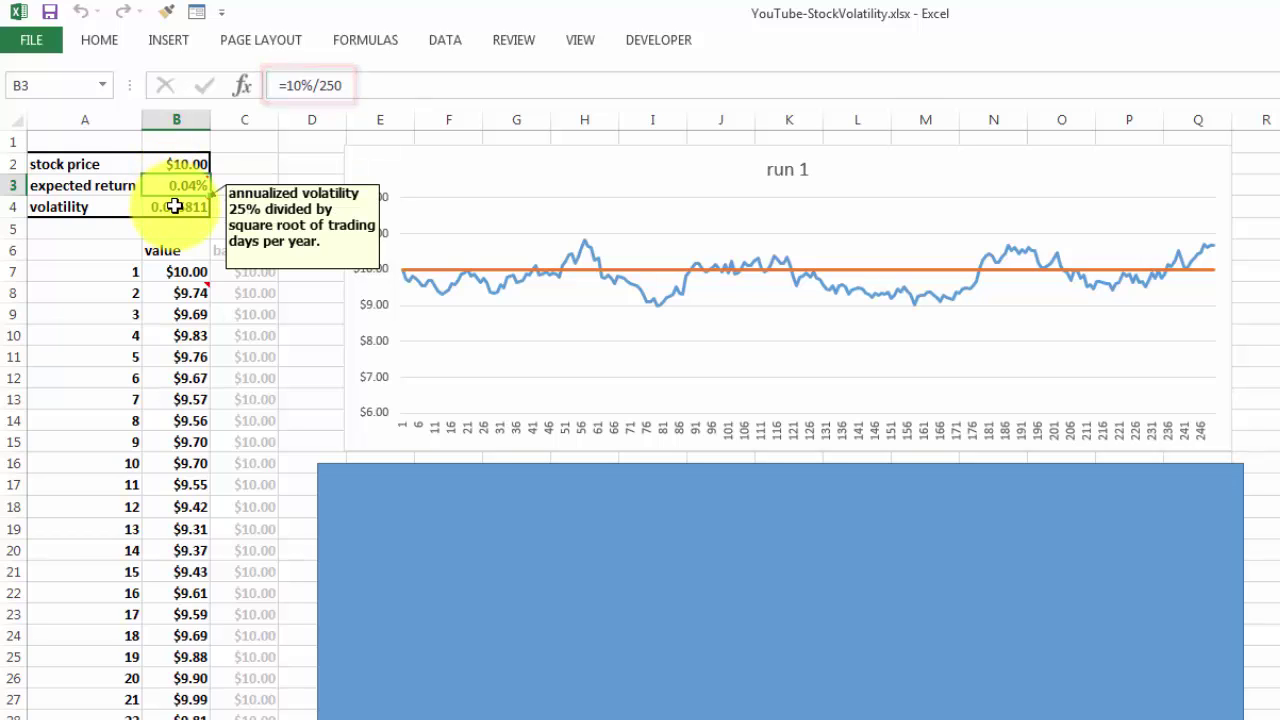
{"action": "left_click", "coordinate": [175, 206]}
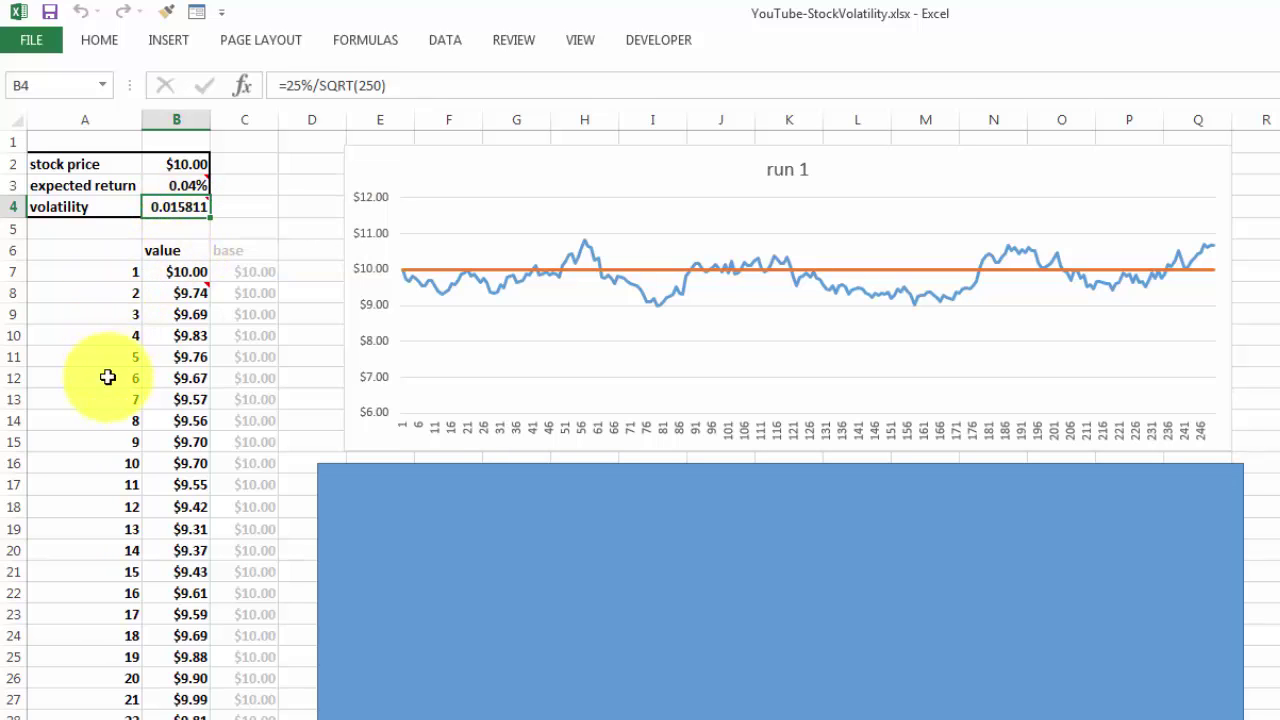
{"action": "left_click", "coordinate": [131, 269]}
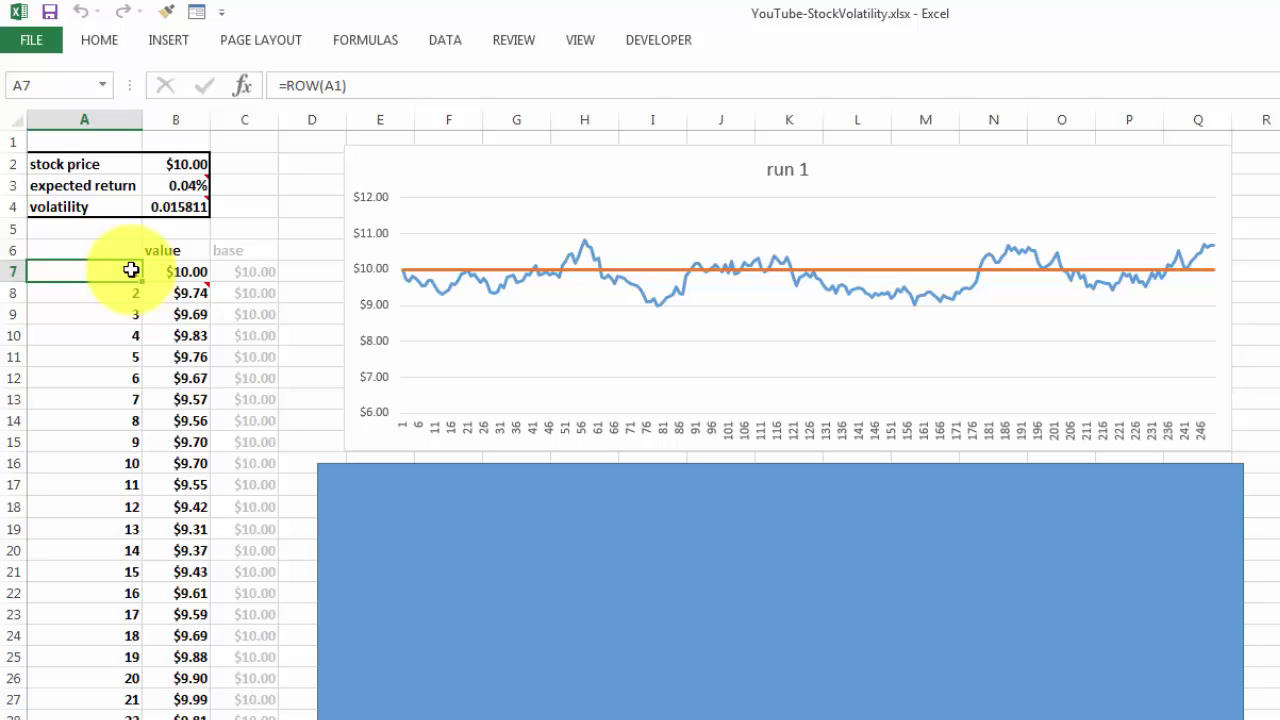
{"action": "key", "text": "ctrl+shift+Down"}
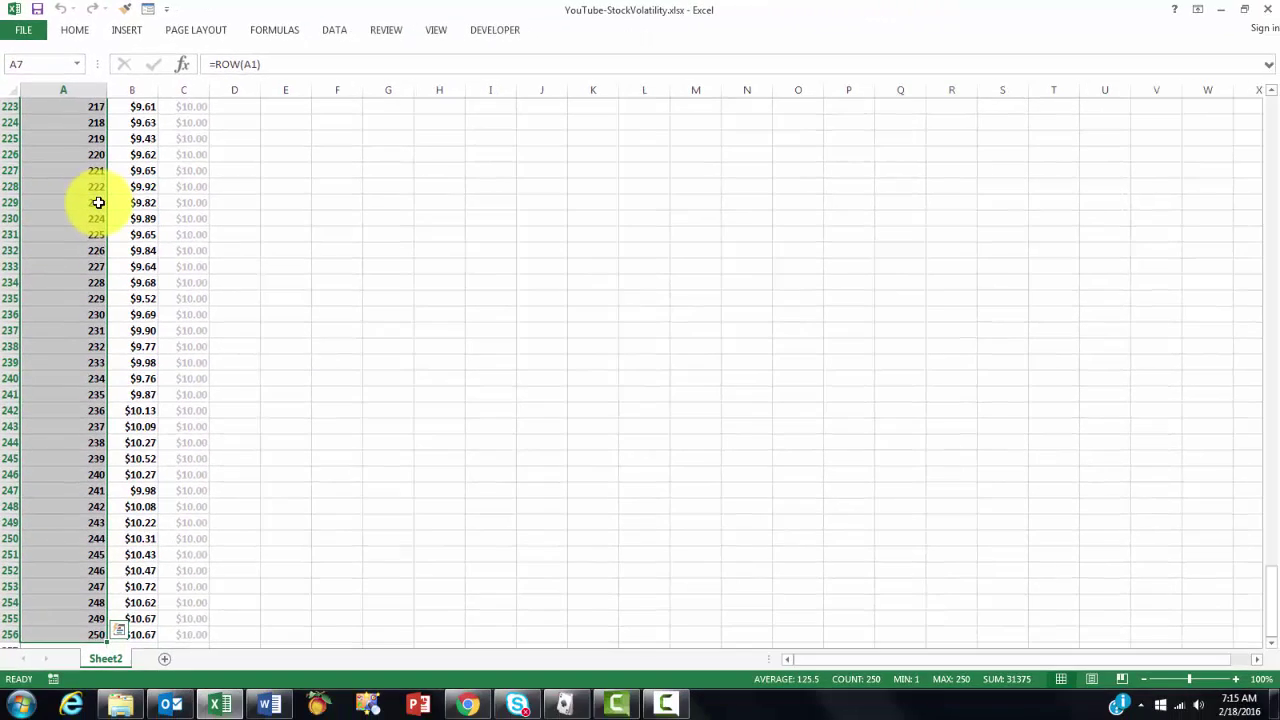
{"action": "key", "text": "ctrl+Home"}
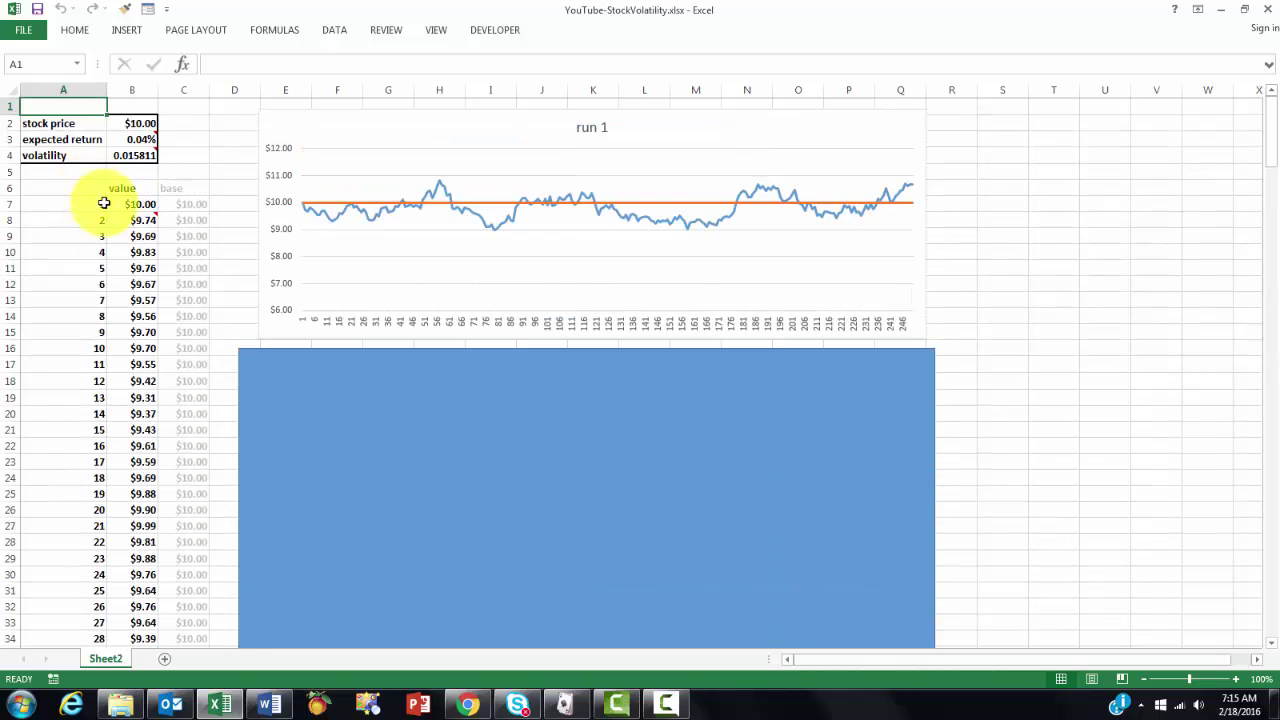
{"action": "left_click", "coordinate": [128, 205]}
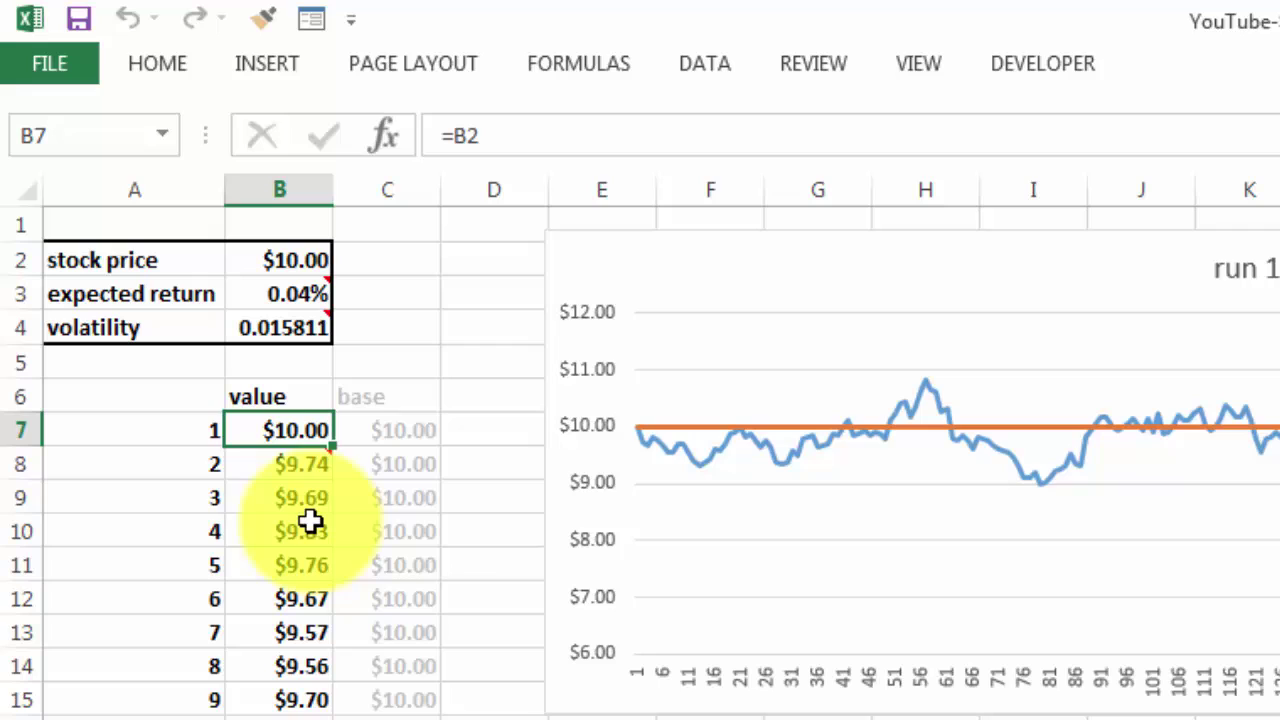
{"action": "left_click", "coordinate": [268, 468]}
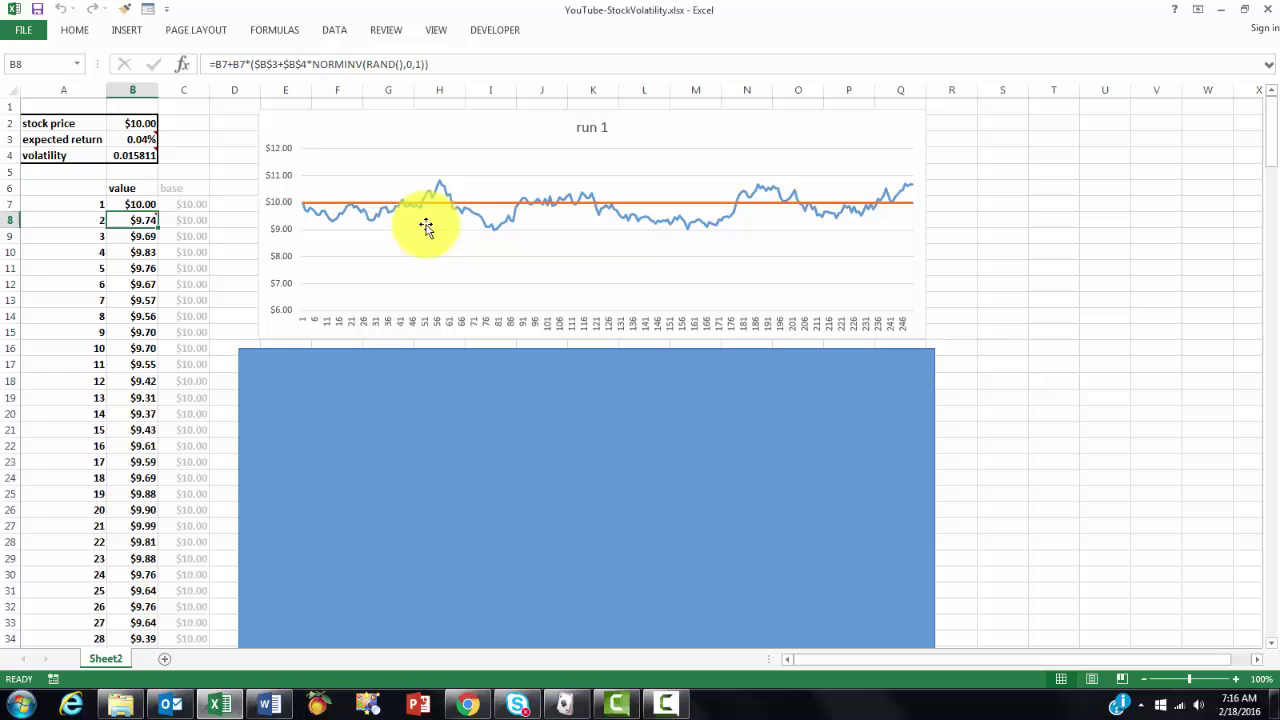
{"action": "left_click", "coordinate": [489, 233]}
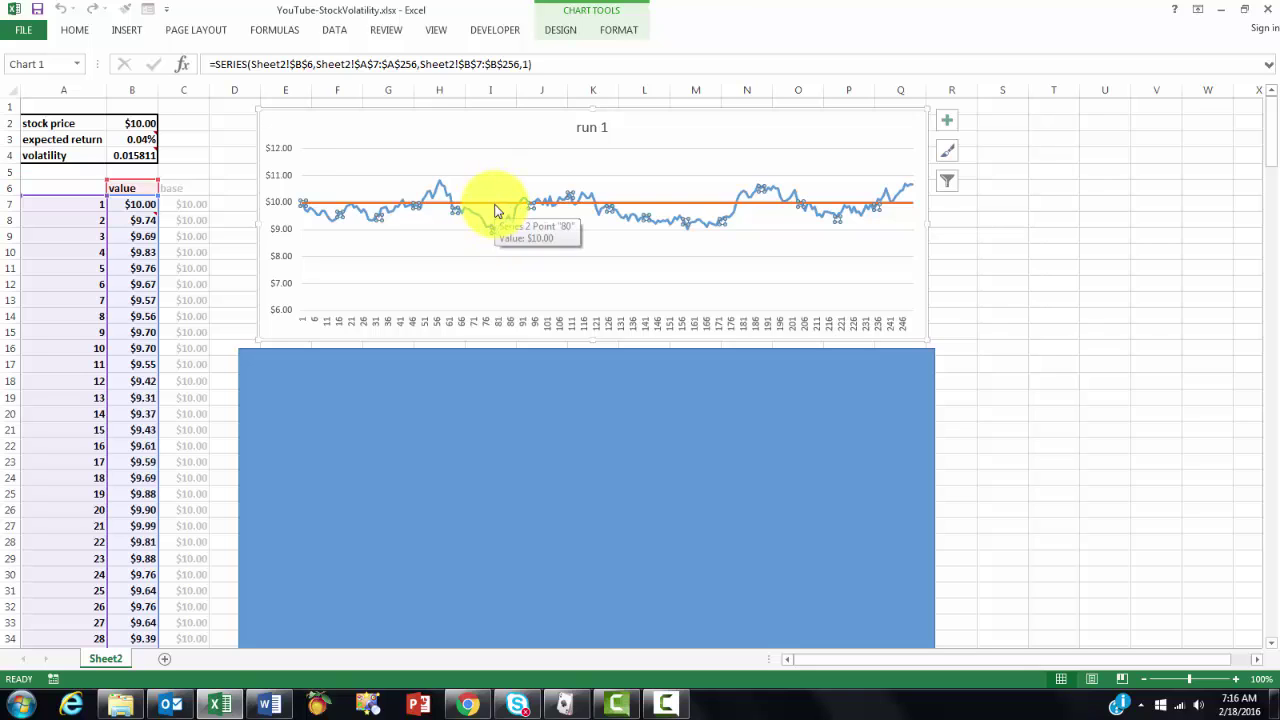
{"action": "left_click", "coordinate": [494, 204]}
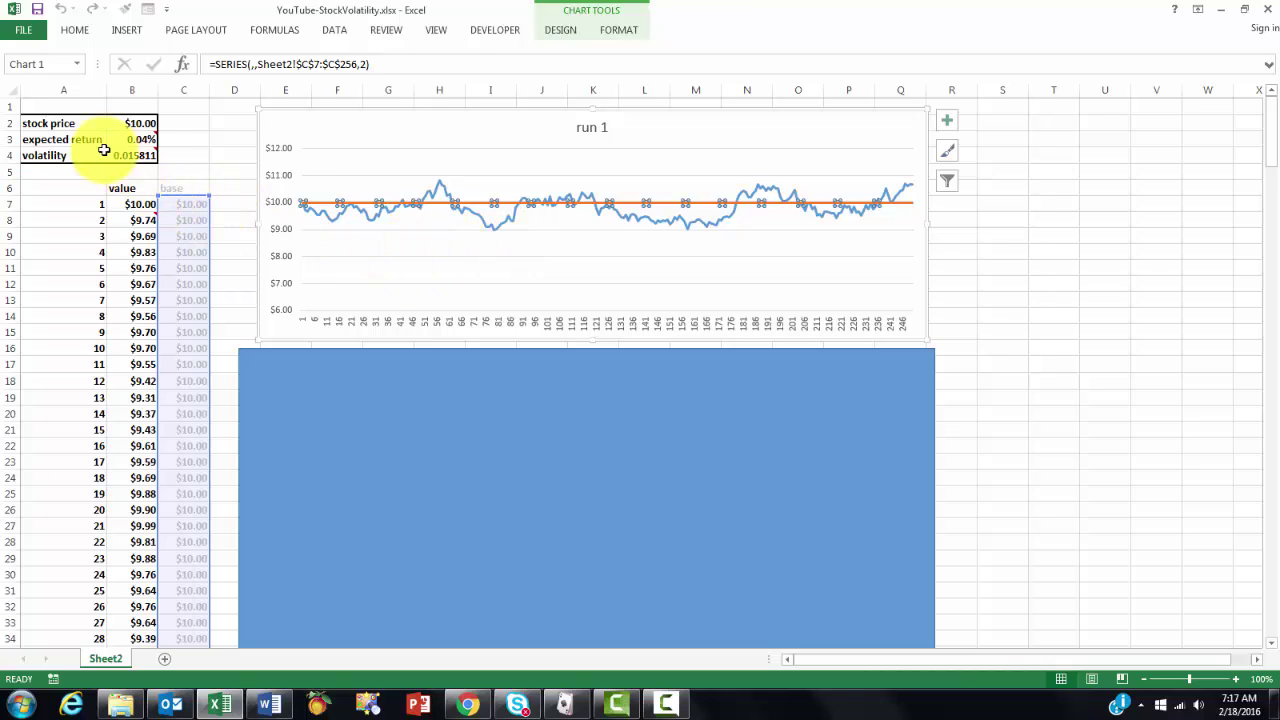
{"action": "left_click", "coordinate": [126, 123]}
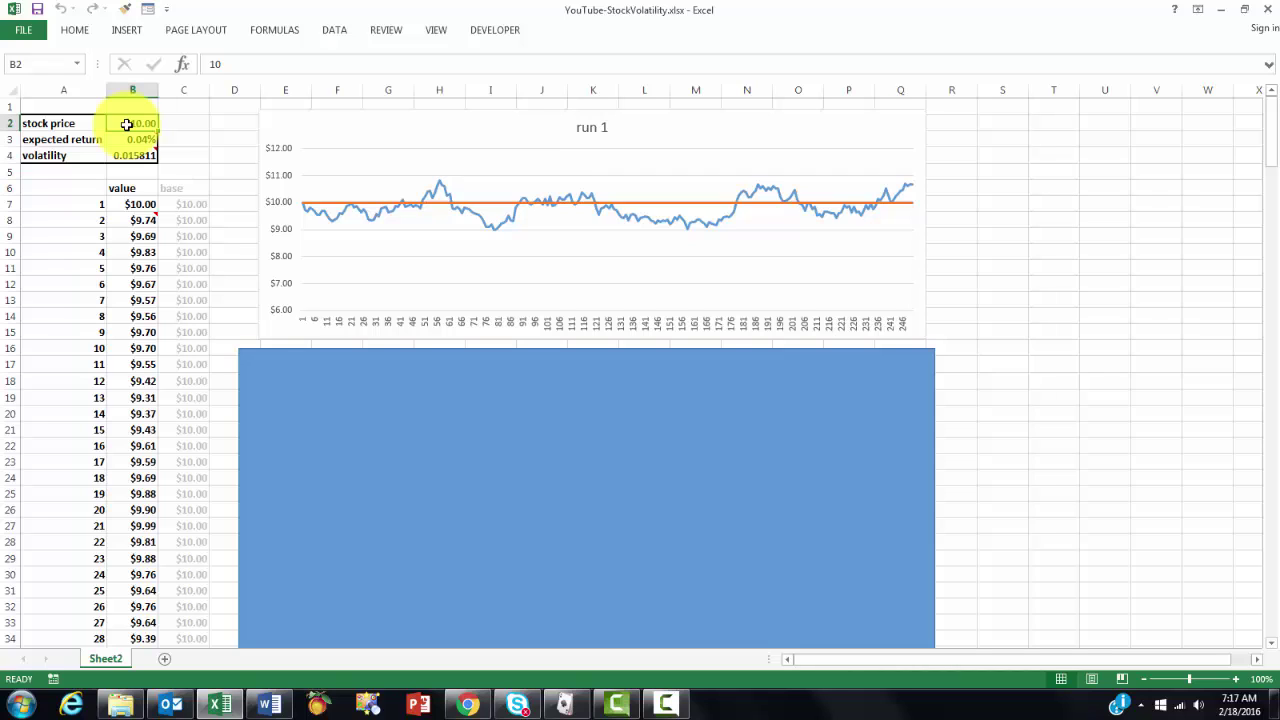
{"action": "mouse_move", "coordinate": [148, 160]}
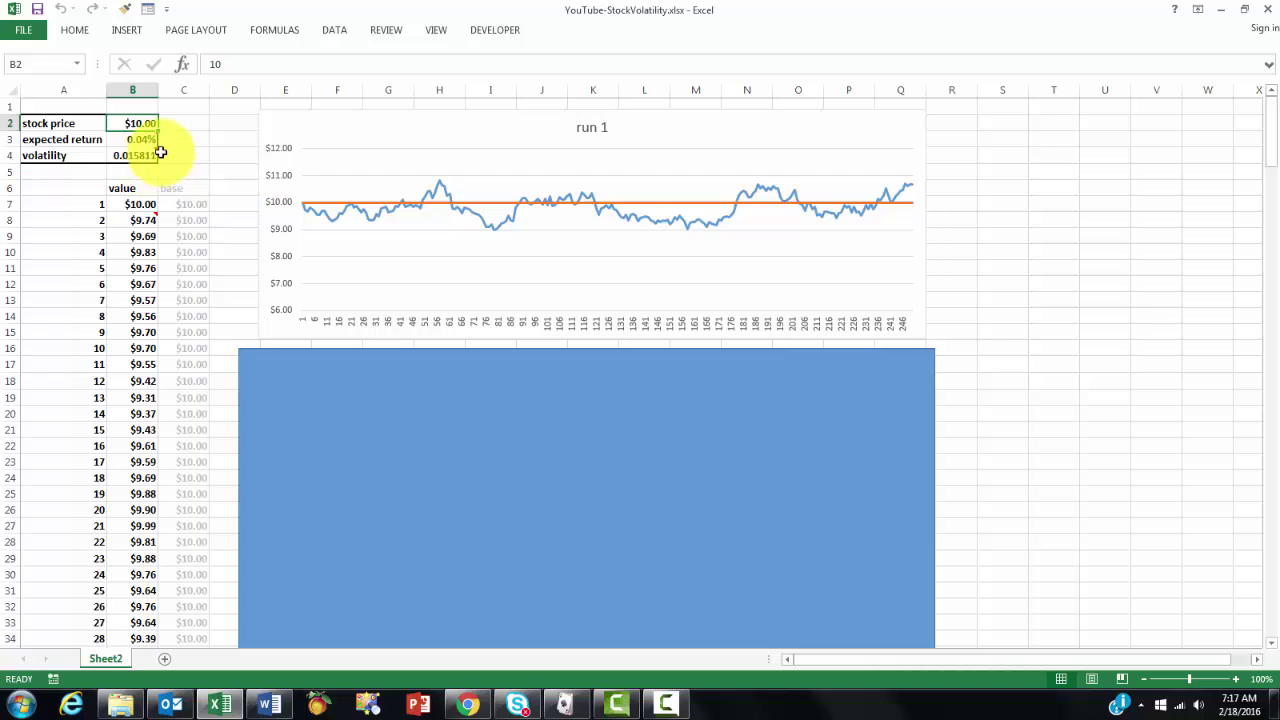
Step: Delete the blue rectangle covering the runs table to reveal the run2–run11 prices
{"action": "left_click", "coordinate": [423, 463]}
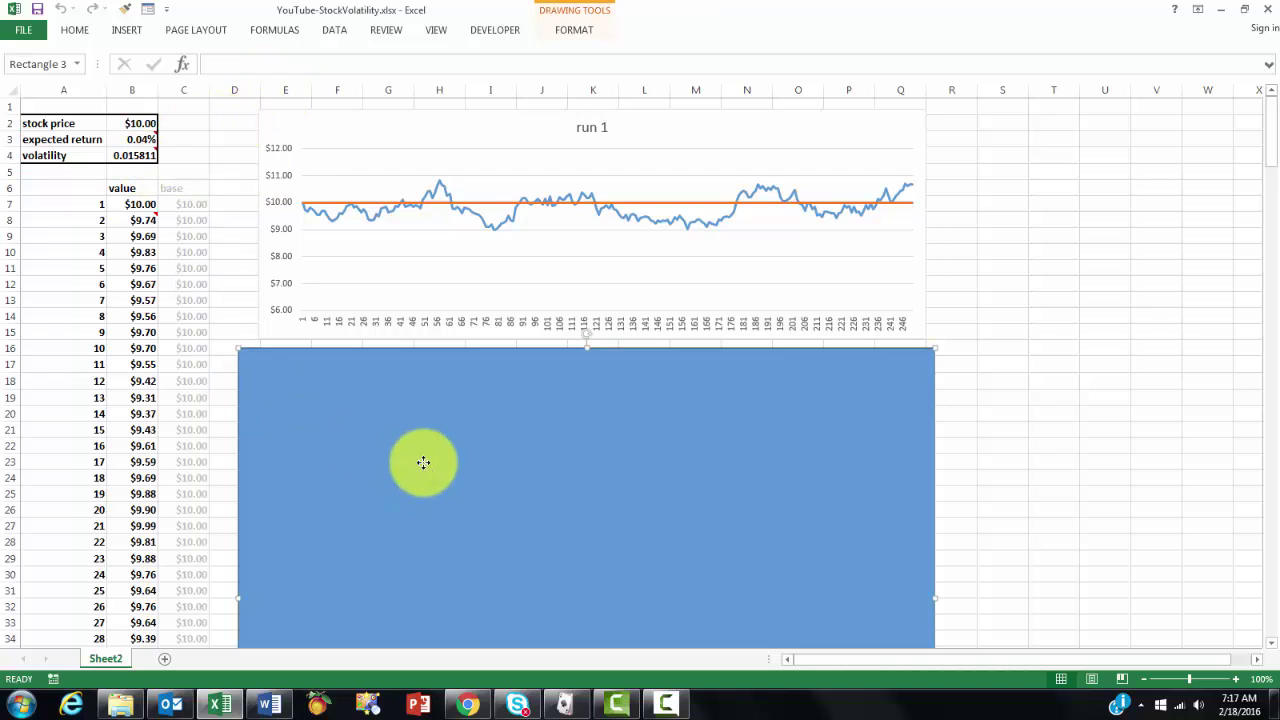
{"action": "key", "text": "Delete"}
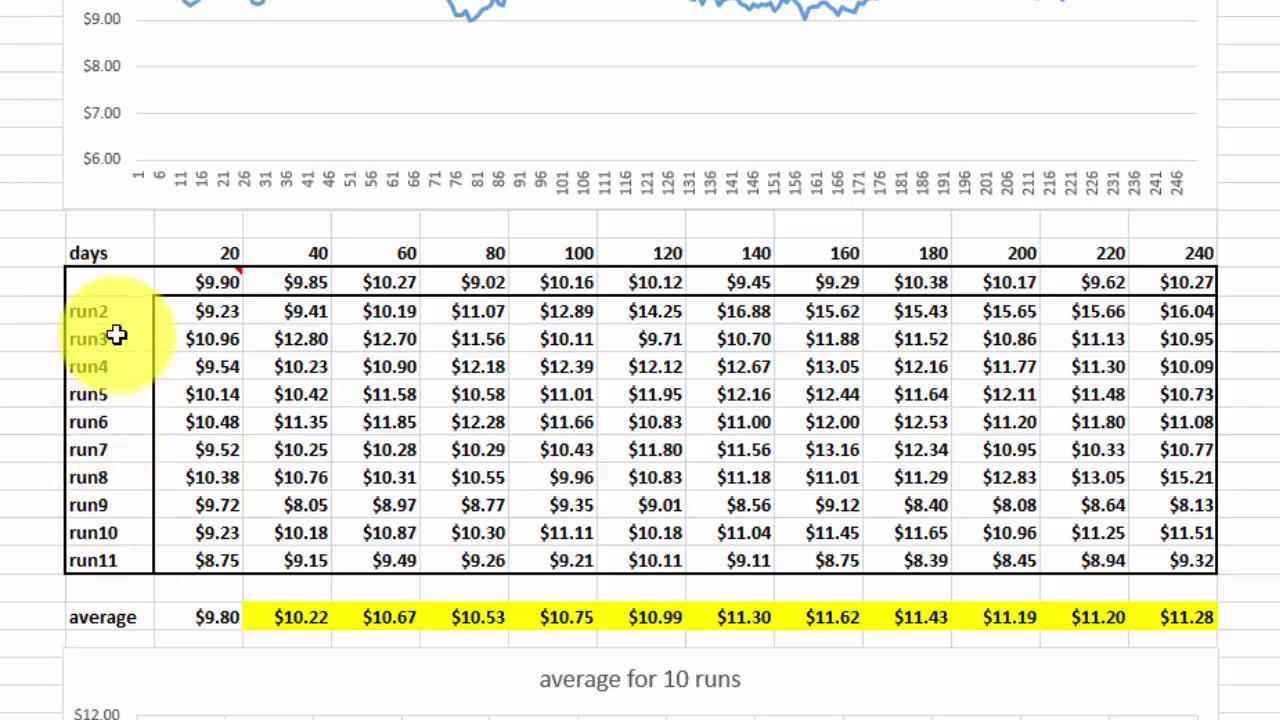
{"action": "mouse_move", "coordinate": [203, 279]}
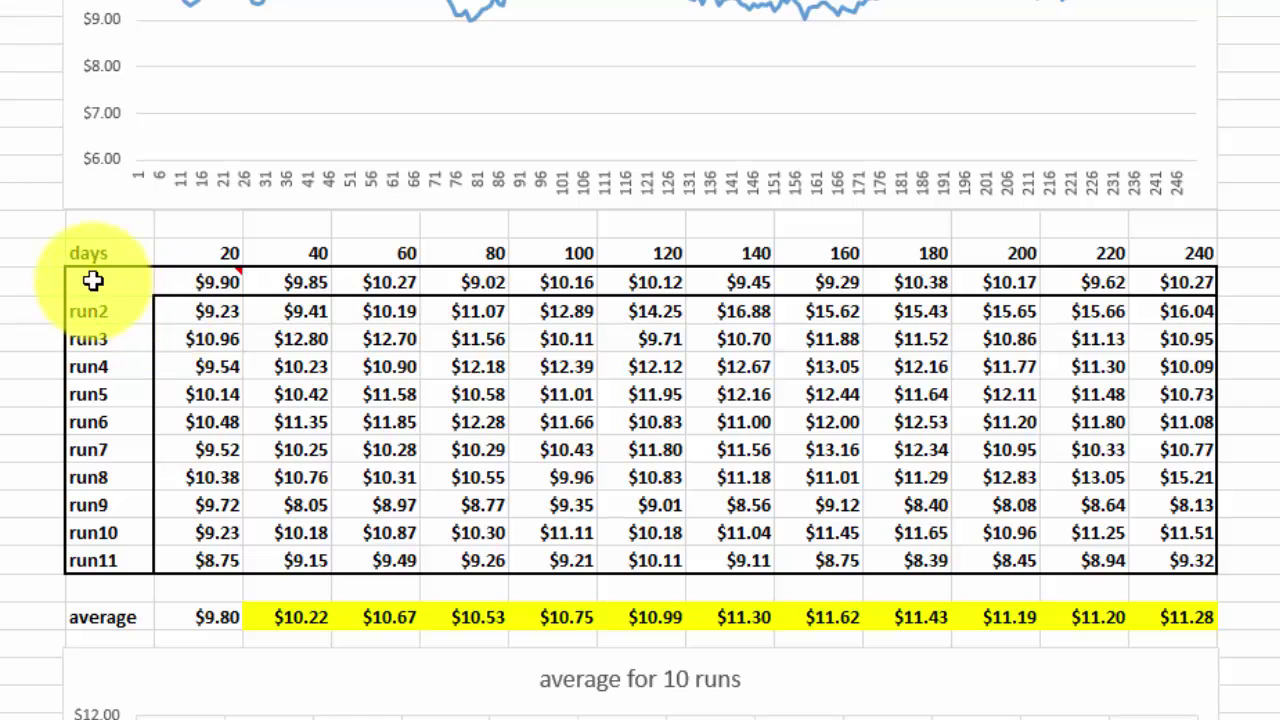
Step: Turn E18:Q28 into a What-If data table with S17 as the column input cell
{"action": "mouse_move", "coordinate": [92, 281]}
{"action": "left_mouse_down"}
{"action": "mouse_move", "coordinate": [114, 397]}
{"action": "mouse_move", "coordinate": [277, 560]}
{"action": "mouse_move", "coordinate": [1154, 553]}
{"action": "left_mouse_up"}
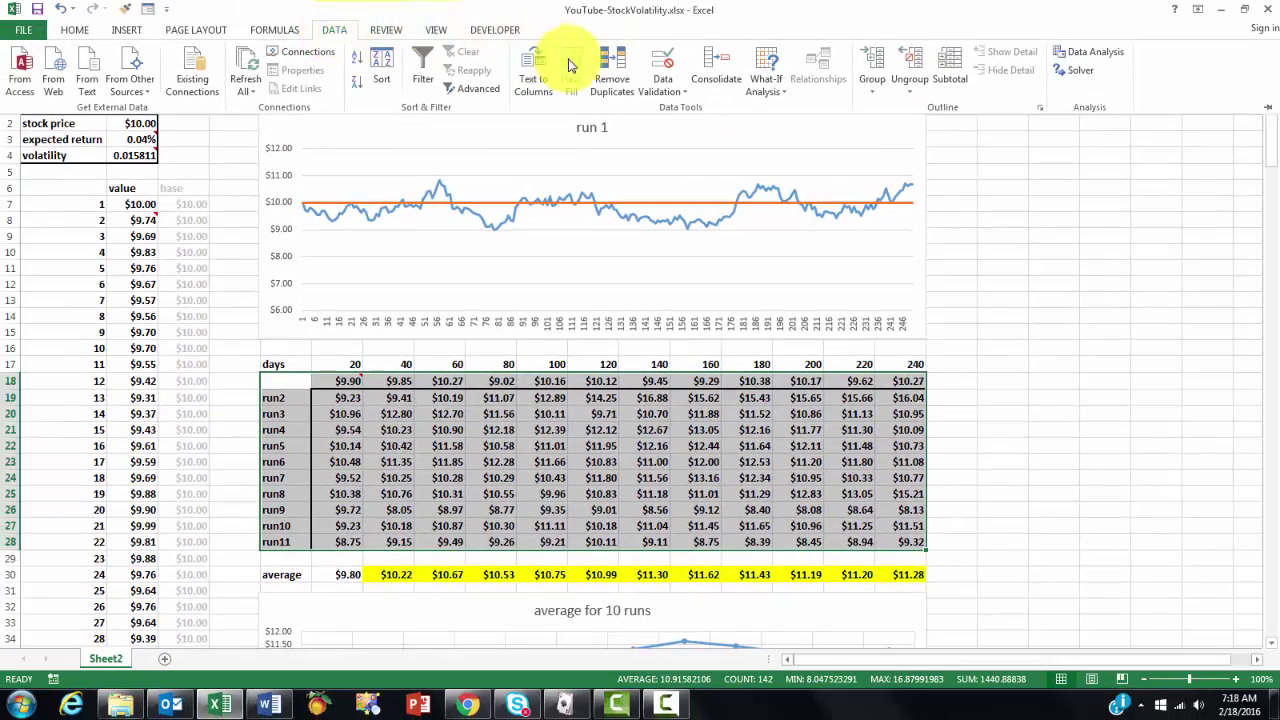
{"action": "left_click", "coordinate": [768, 90]}
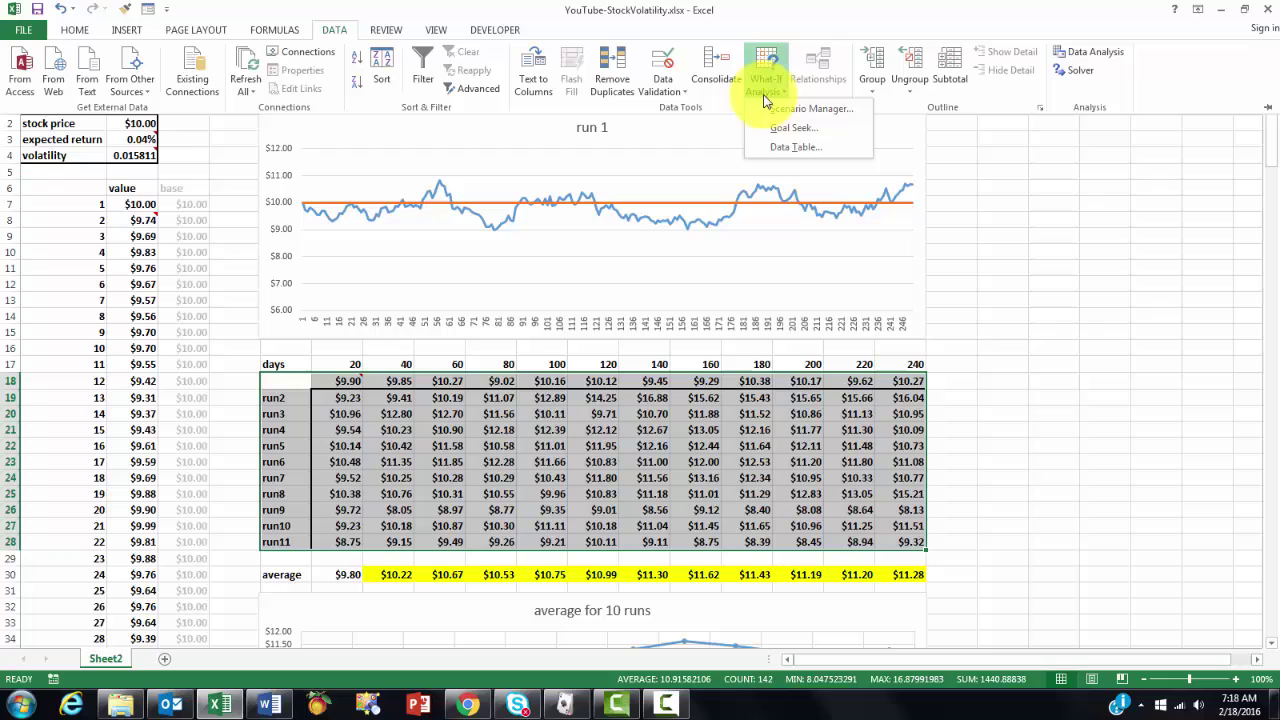
{"action": "left_click", "coordinate": [795, 145]}
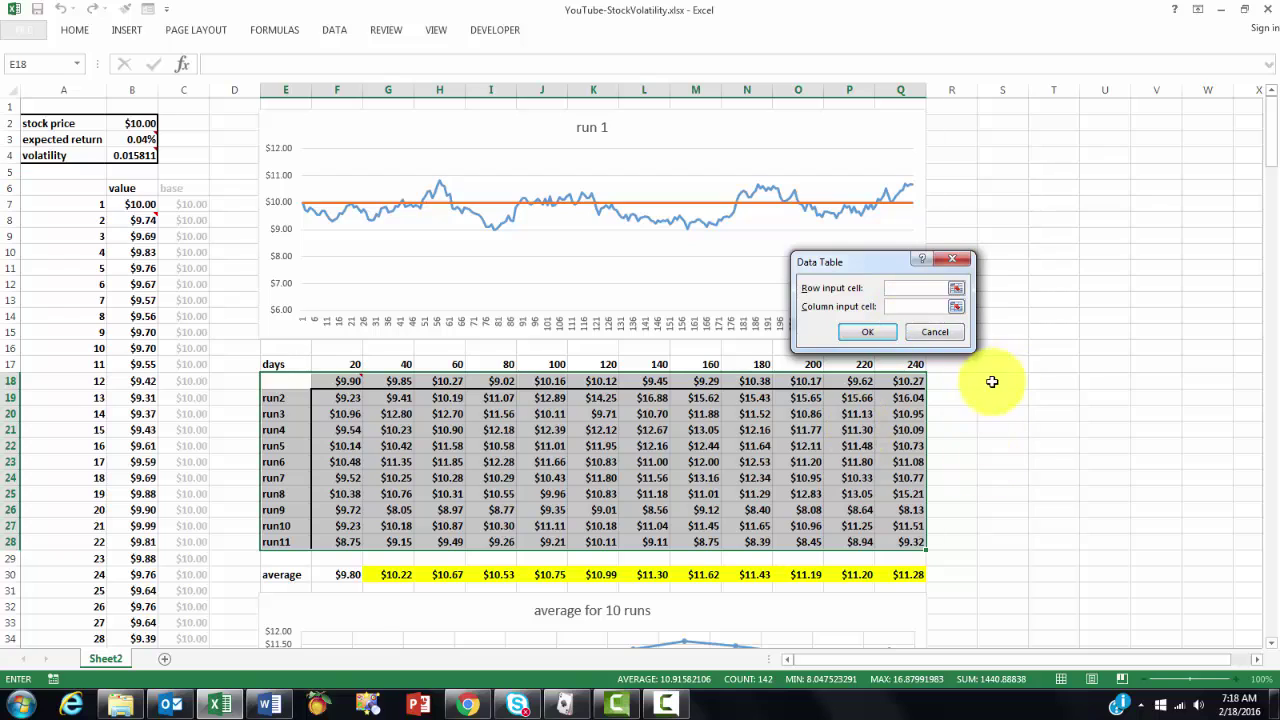
{"action": "left_click", "coordinate": [1010, 366]}
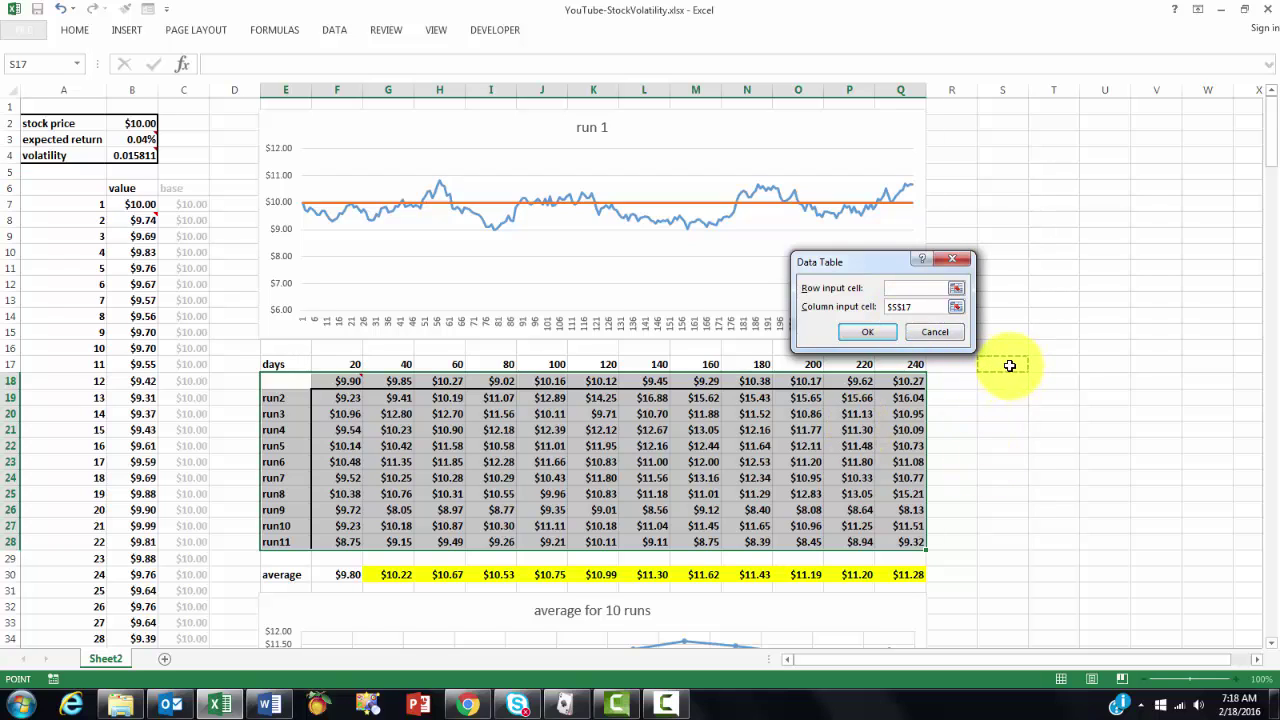
{"action": "left_click", "coordinate": [865, 336]}
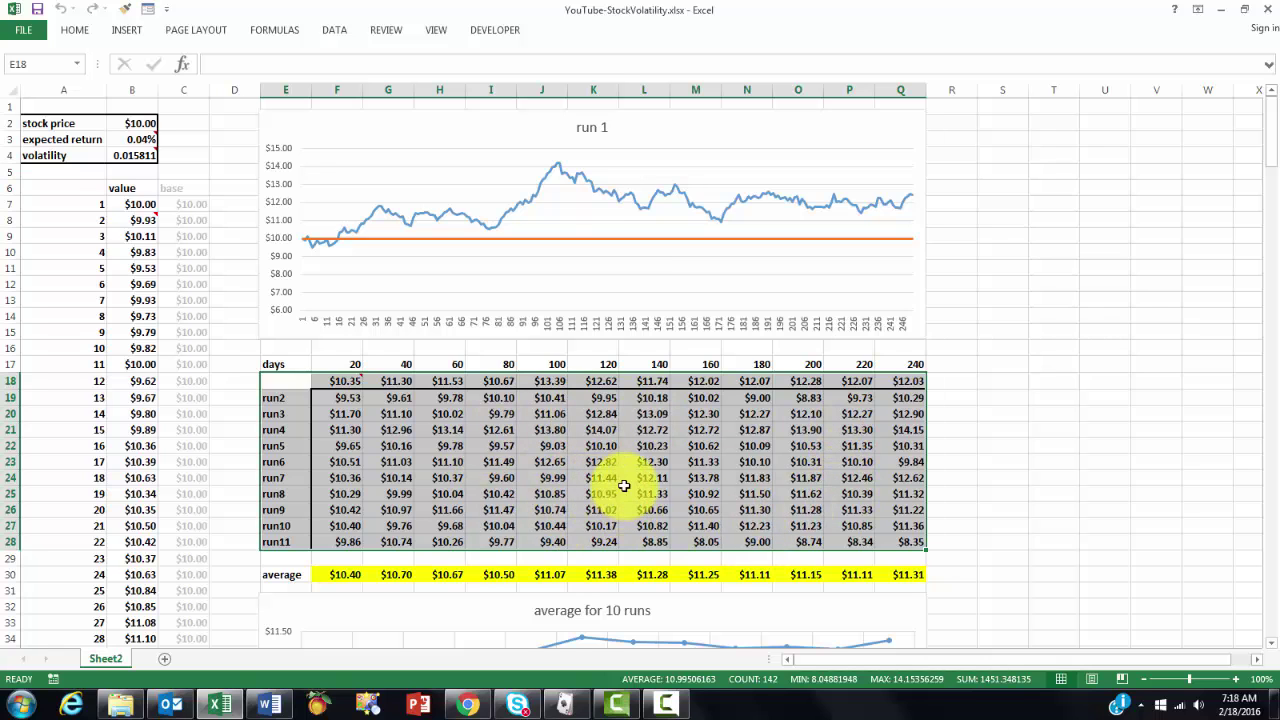
Step: Recalculate the runs, then inspect the TABLE formula in F19 and the AVERAGE formulas in F30, G30 and H30
{"action": "key", "text": "F9"}
{"action": "key", "text": "F9"}
{"action": "key", "text": "F9"}
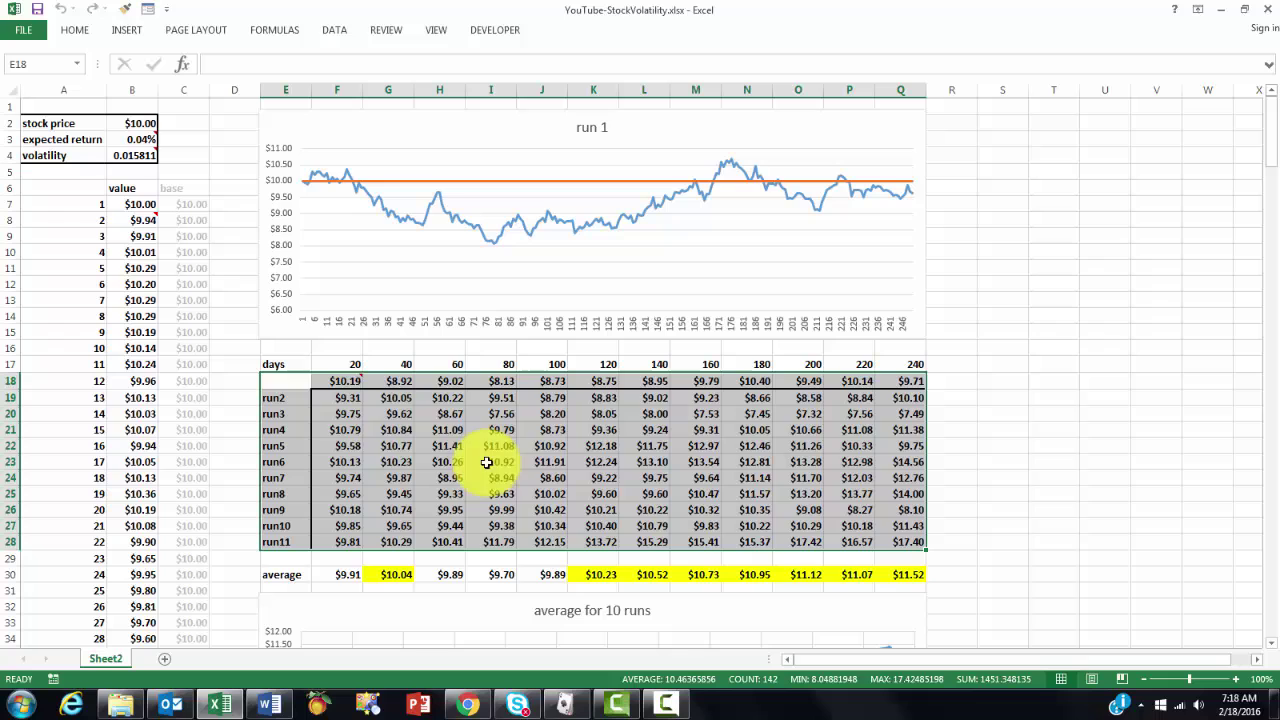
{"action": "left_click", "coordinate": [328, 395]}
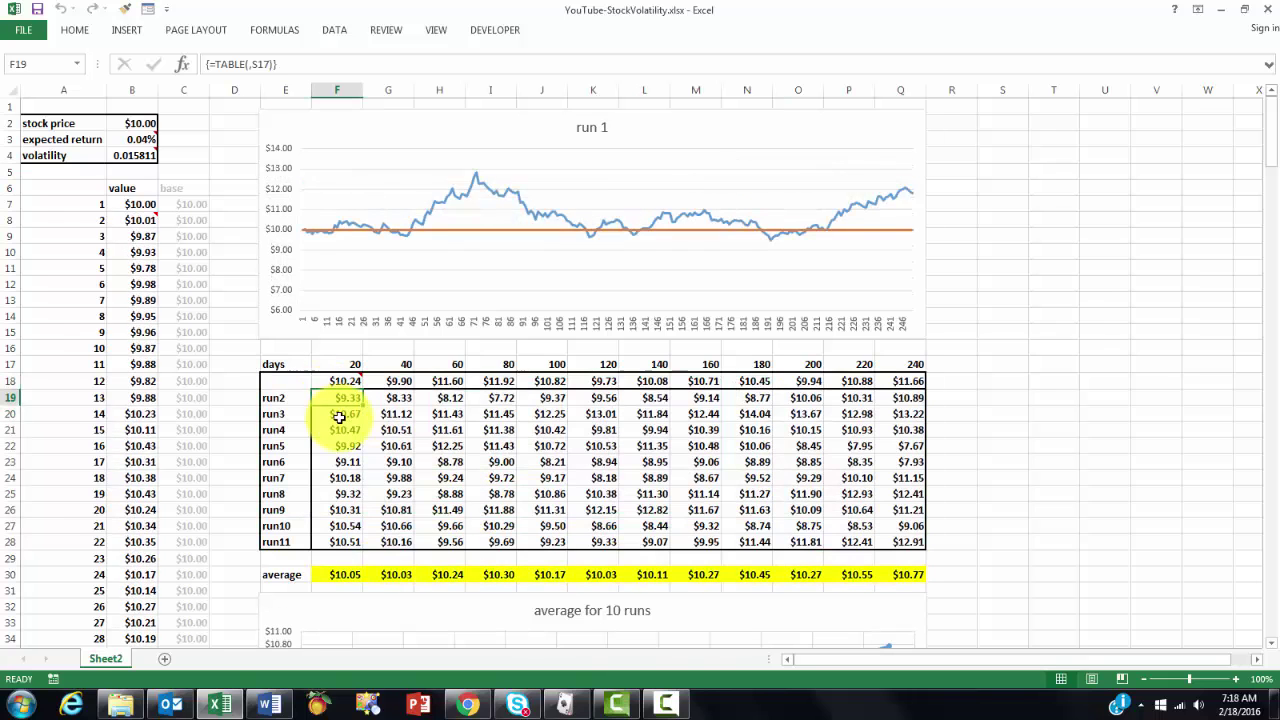
{"action": "left_click", "coordinate": [339, 574]}
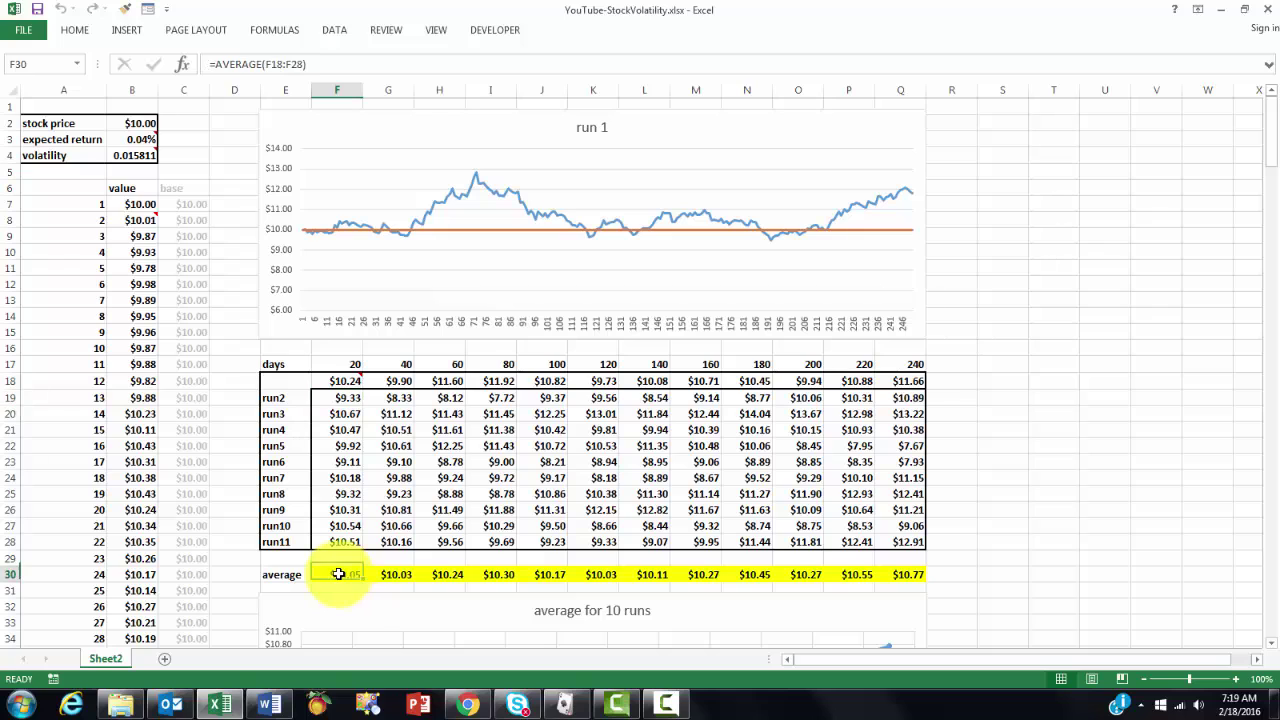
{"action": "left_click", "coordinate": [388, 574]}
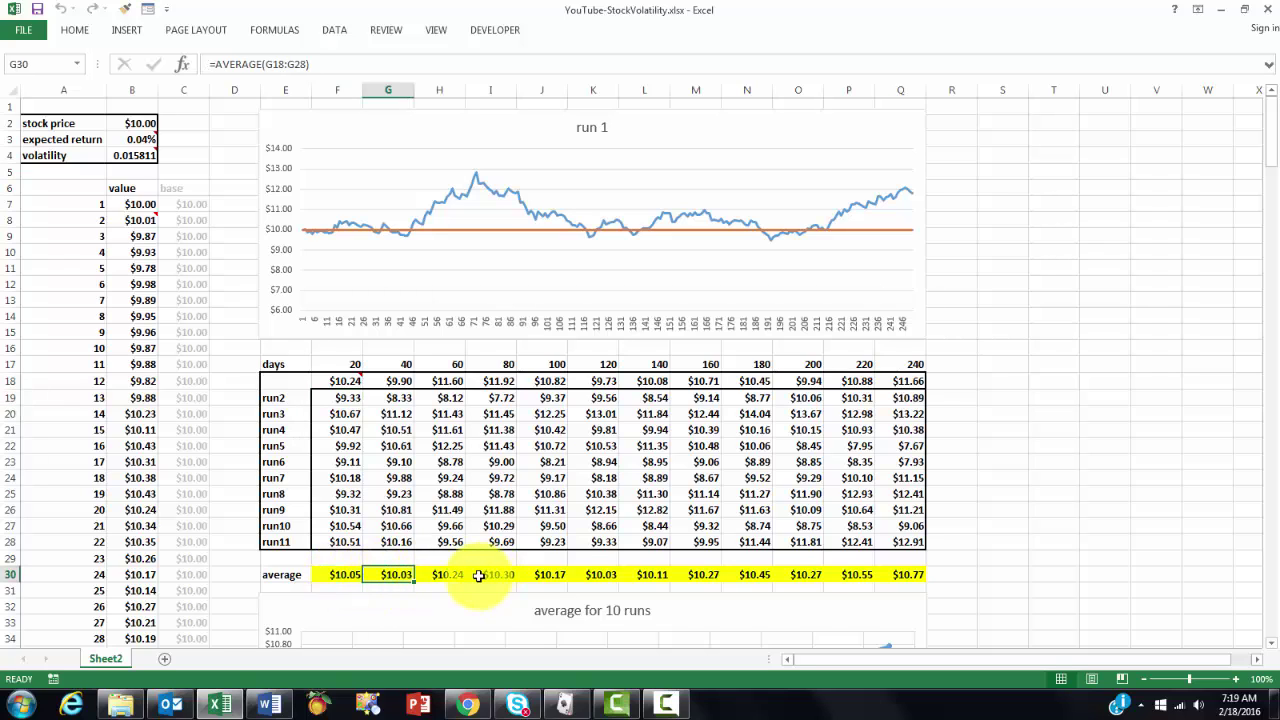
{"action": "left_click", "coordinate": [440, 576]}
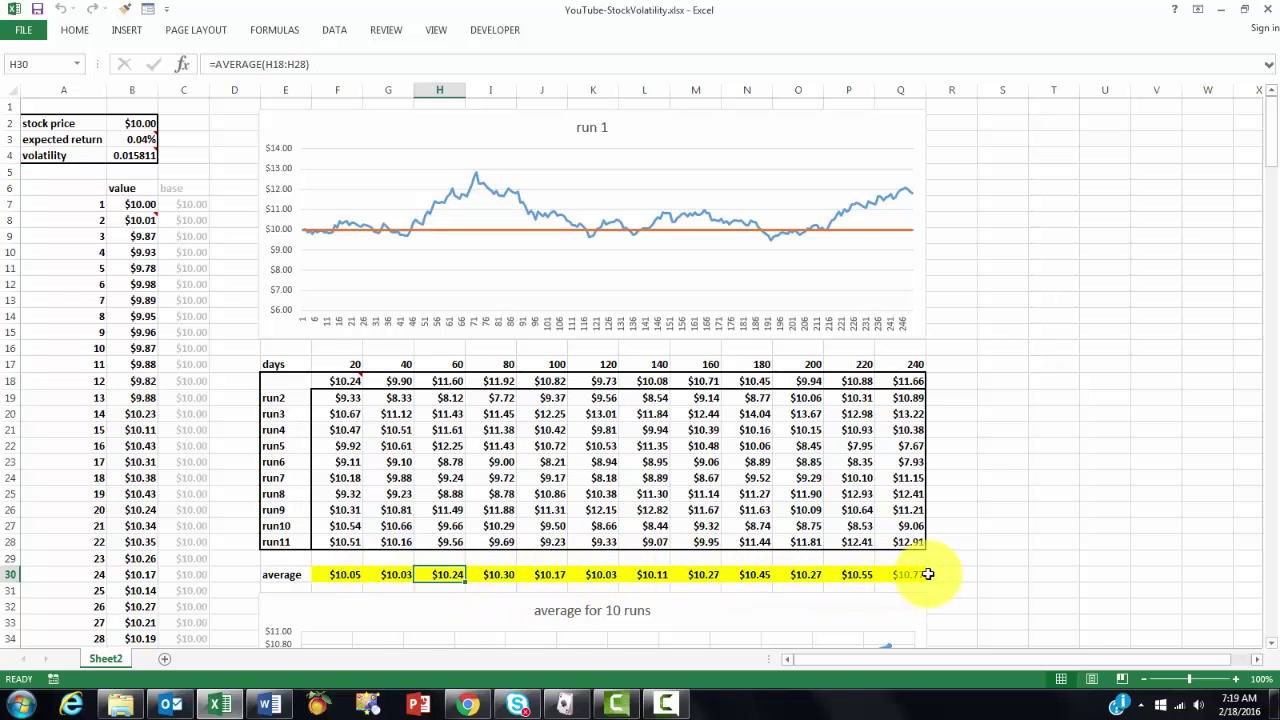
Step: Recalculate seven times to regenerate the random runs and the average chart below the table
{"action": "scroll", "coordinate": [960, 560], "scroll_direction": "down", "scroll_amount": 4}
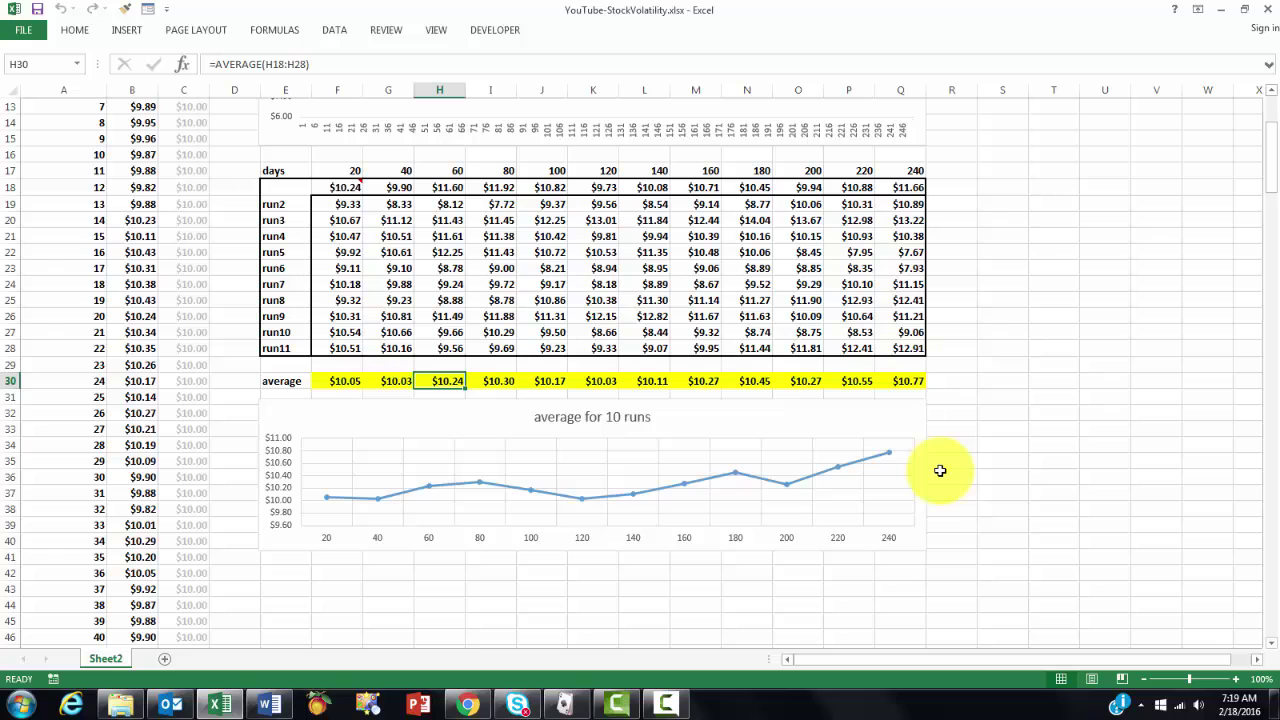
{"action": "key", "text": "F9"}
{"action": "key", "text": "F9"}
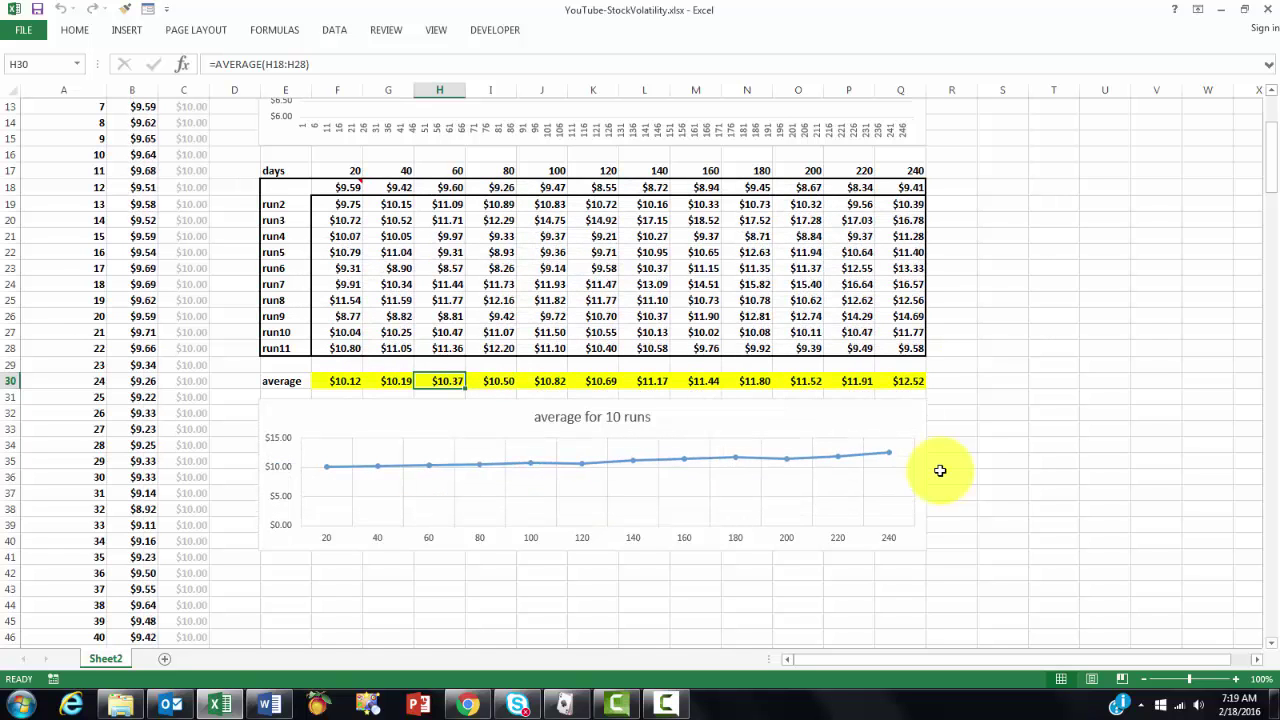
{"action": "key", "text": "F9"}
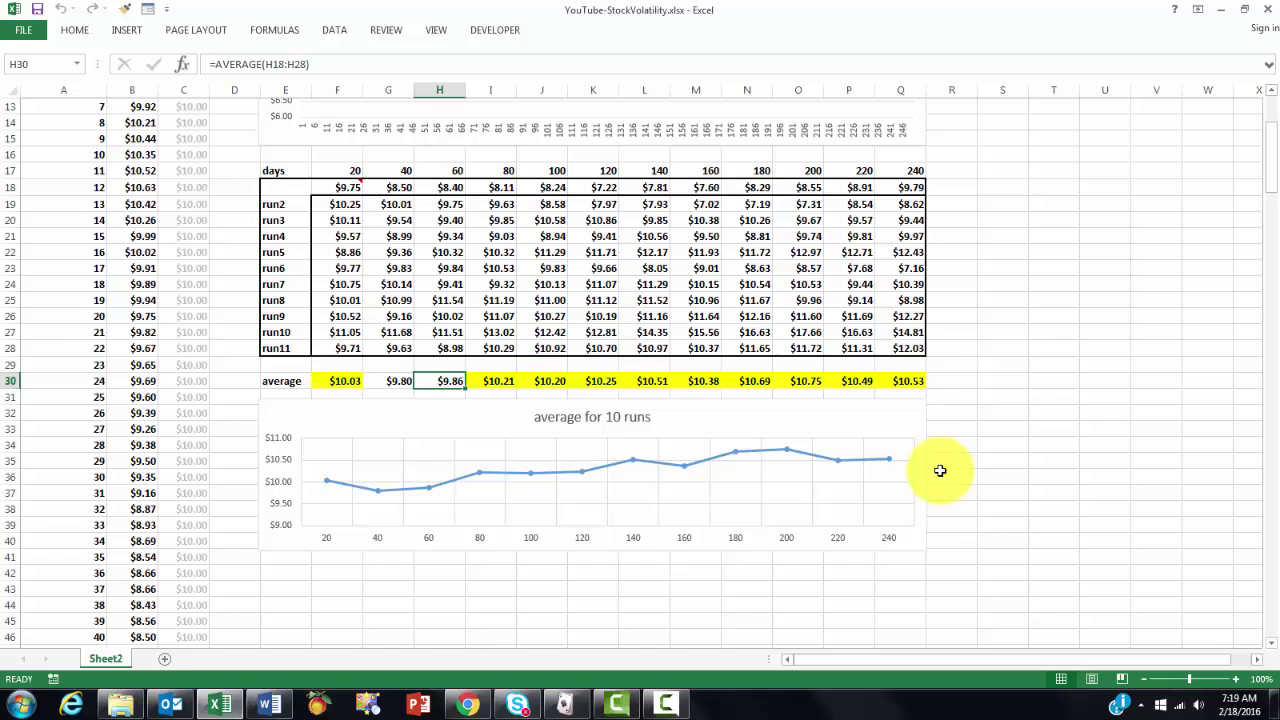
{"action": "key", "text": "F9"}
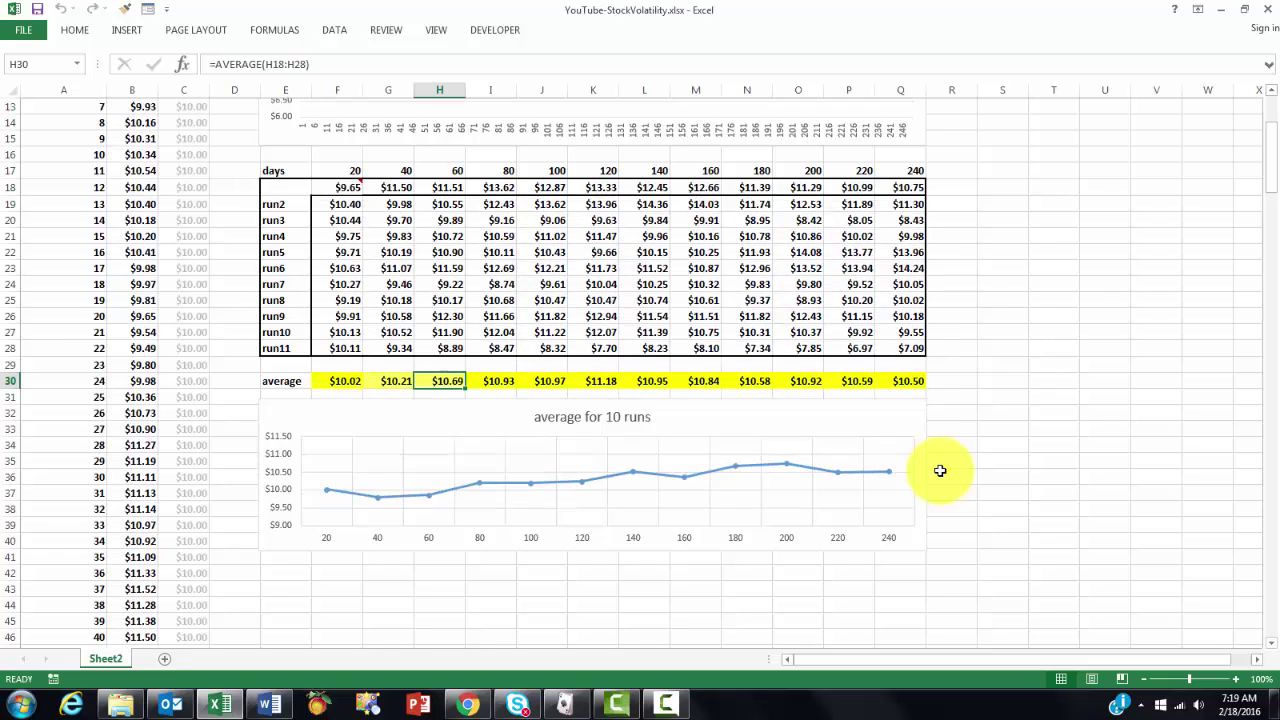
{"action": "key", "text": "F9"}
{"action": "key", "text": "F9"}
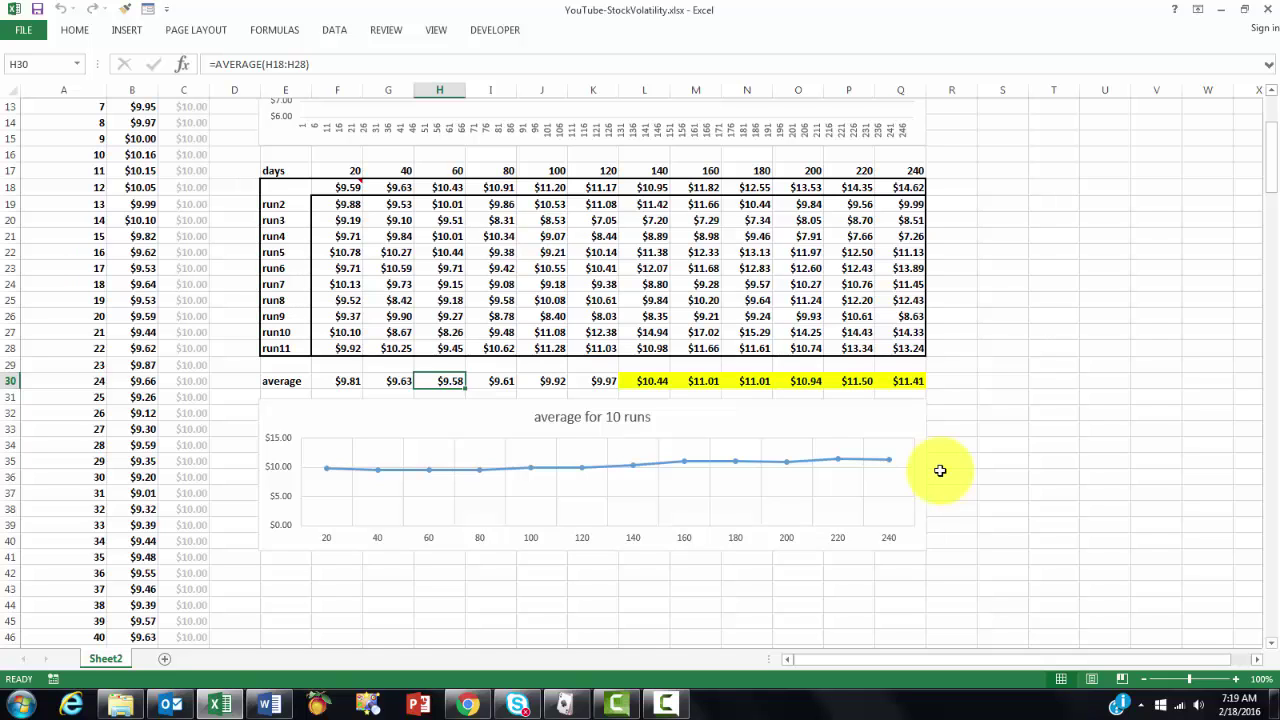
{"action": "key", "text": "F9"}
{"action": "key", "text": "F9"}
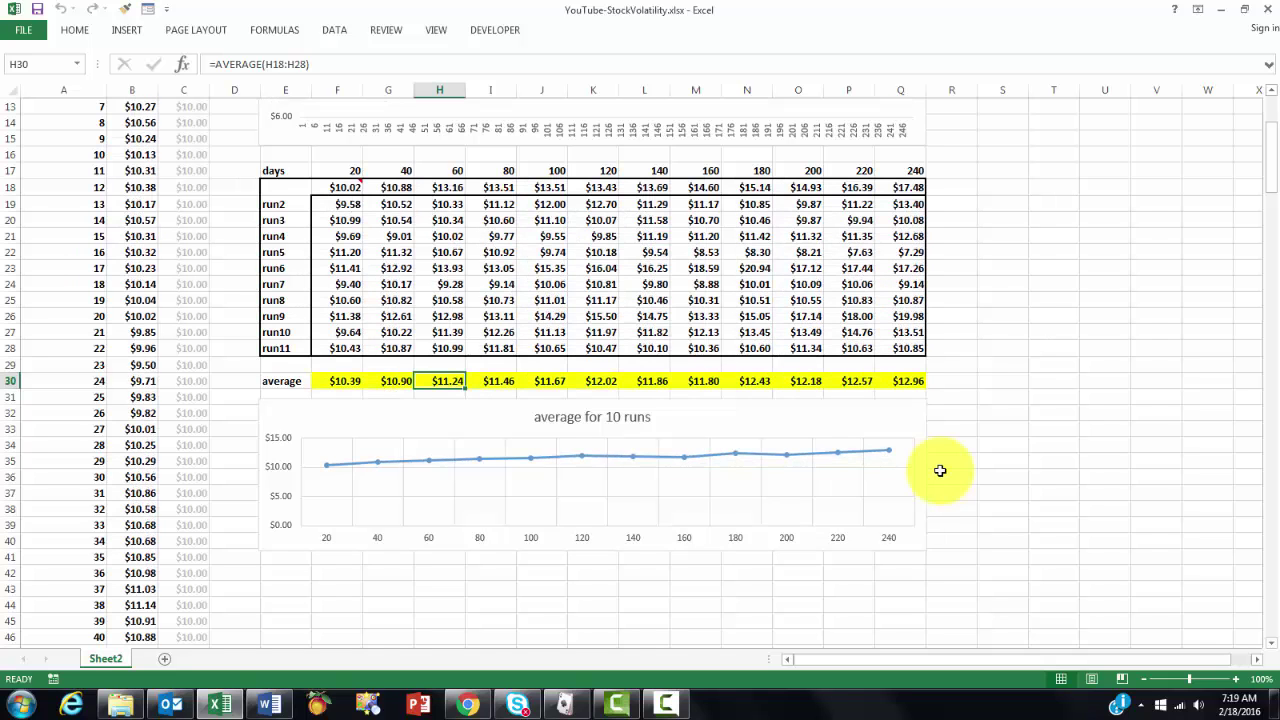
{"action": "key", "text": "F9"}
{"action": "key", "text": "F9"}
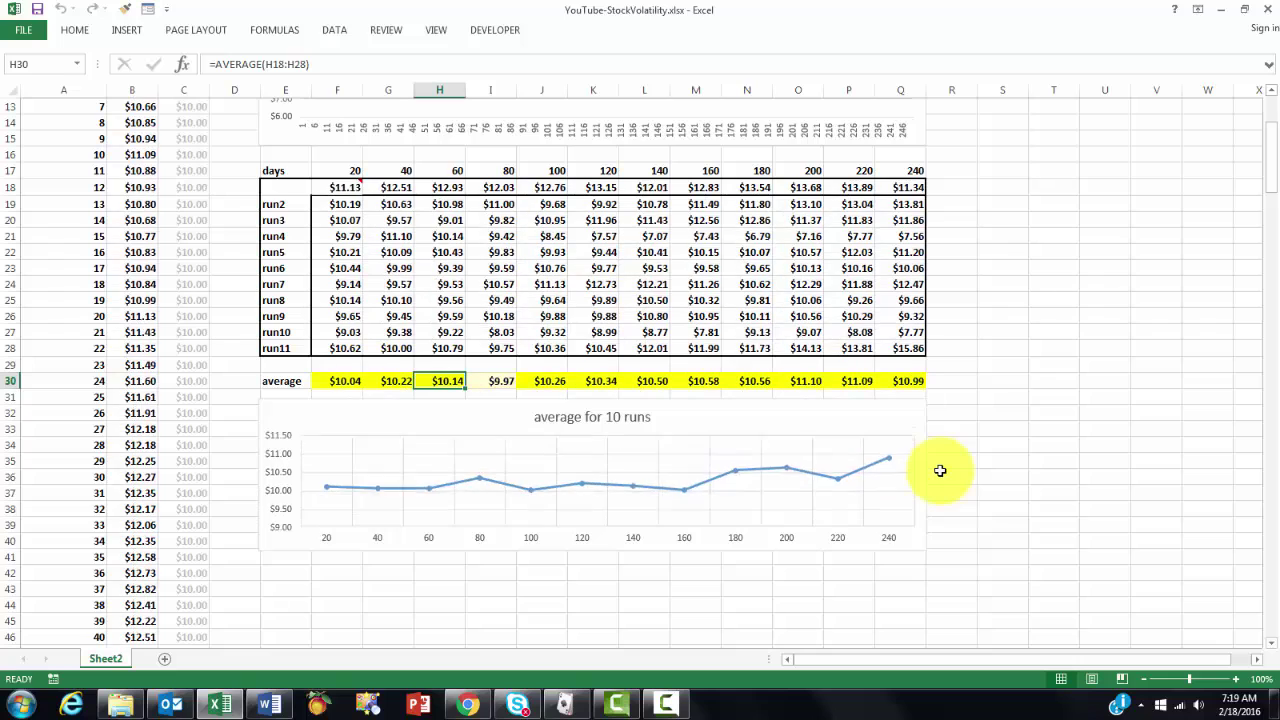
{"action": "key", "text": "F9"}
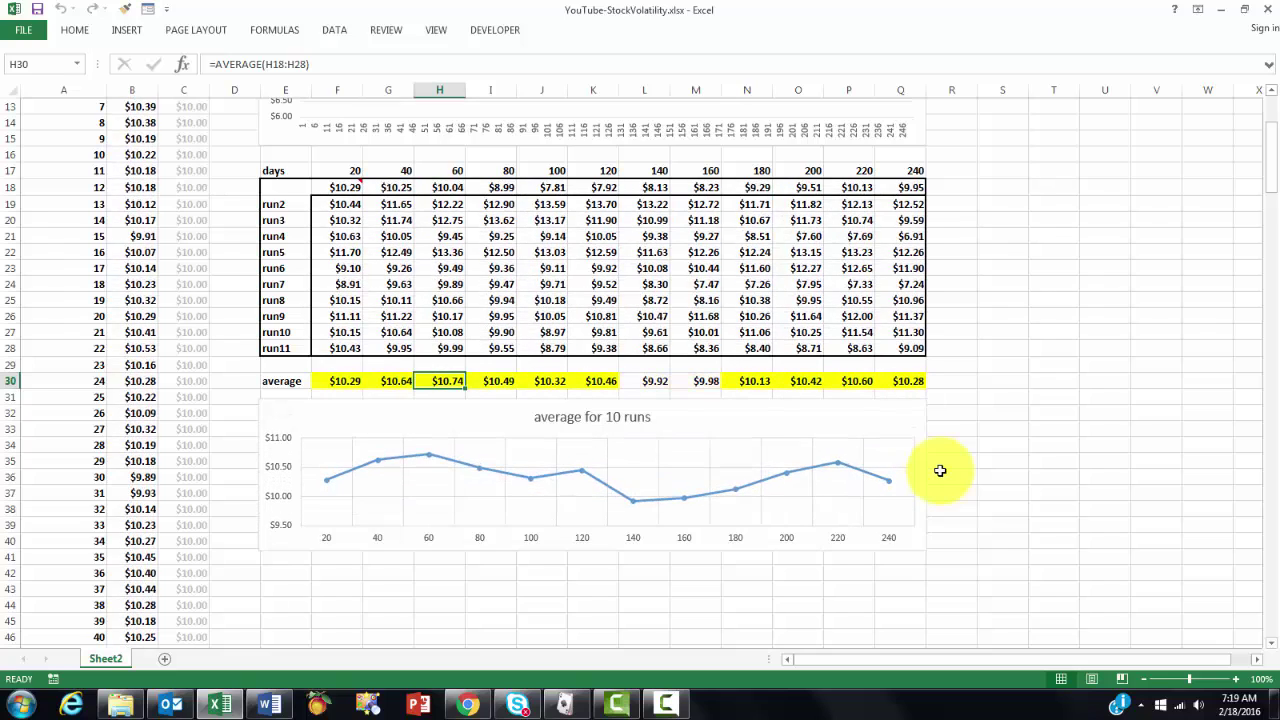